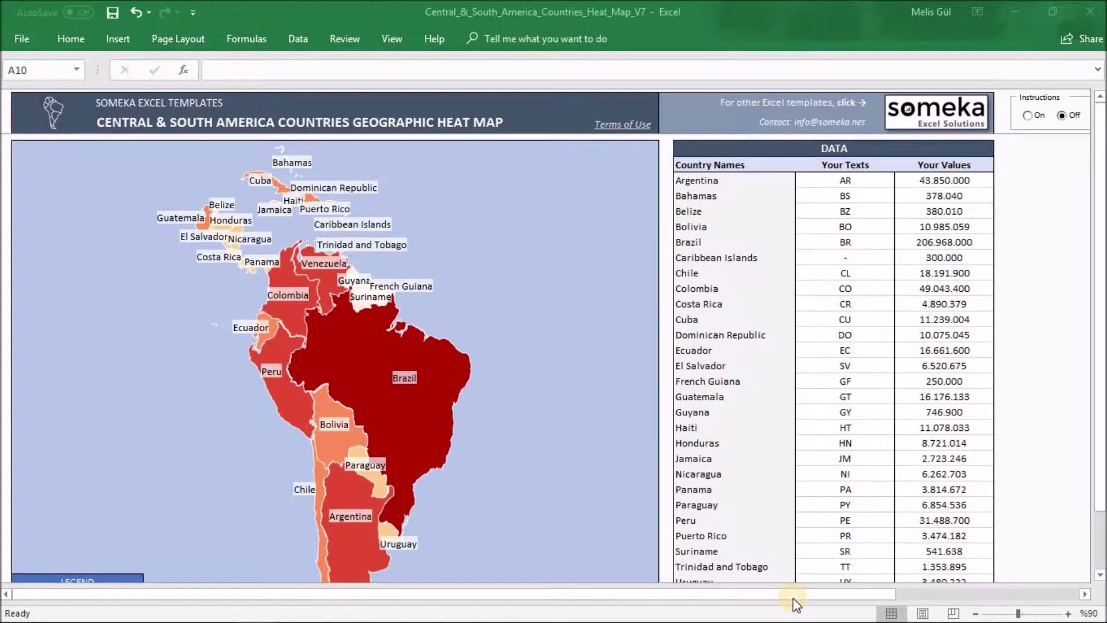
Show the template's instruction notes, then hide them again.
drag(870, 600, 893, 600)
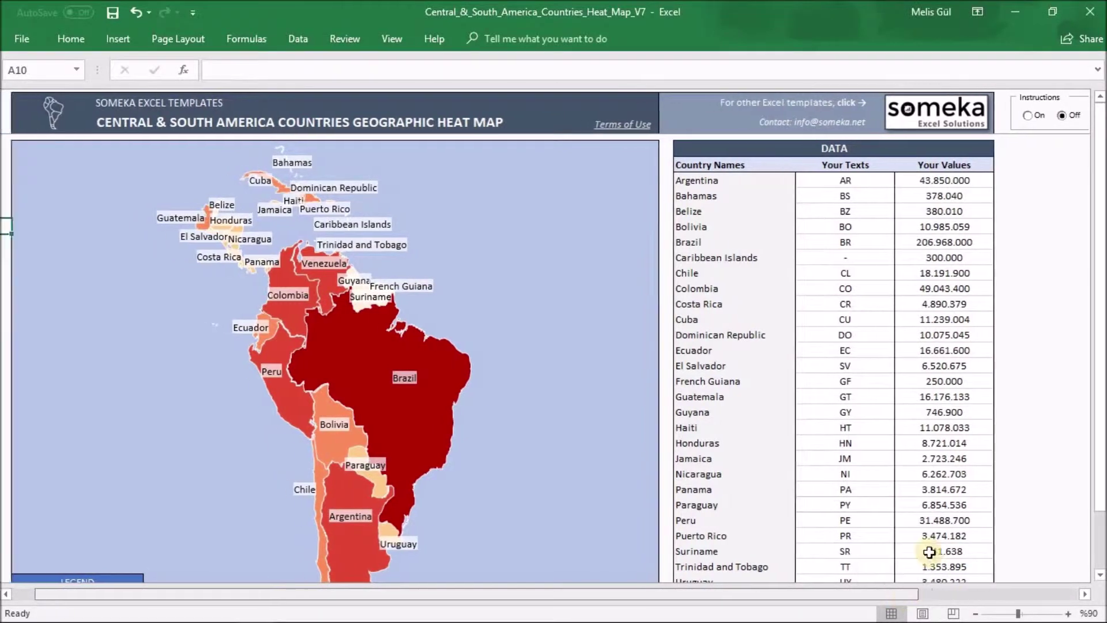
click(1017, 115)
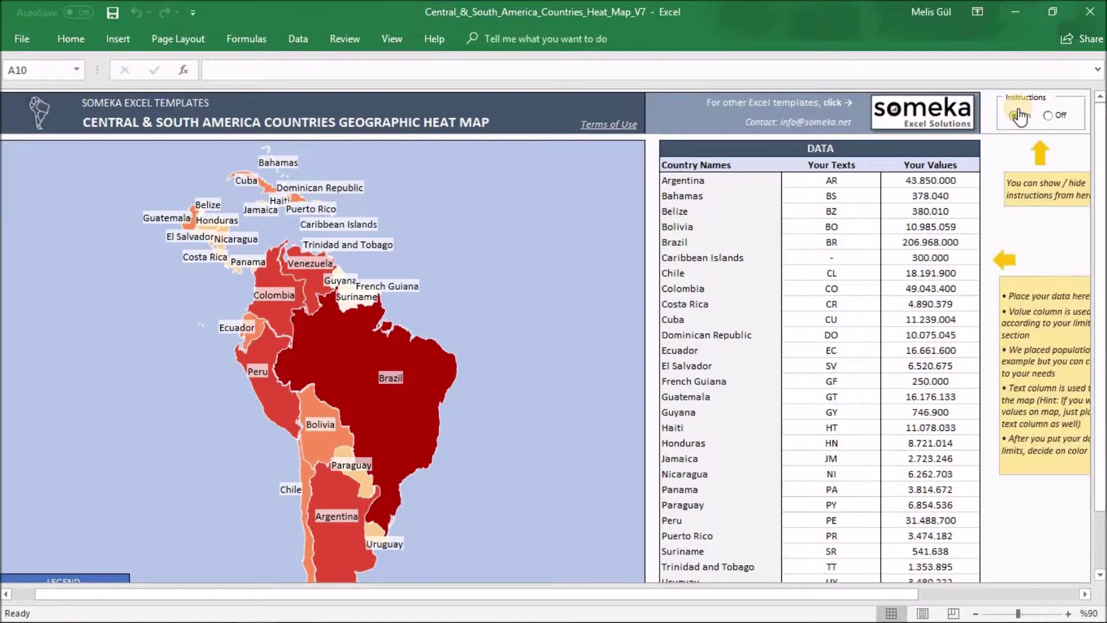
click(1048, 116)
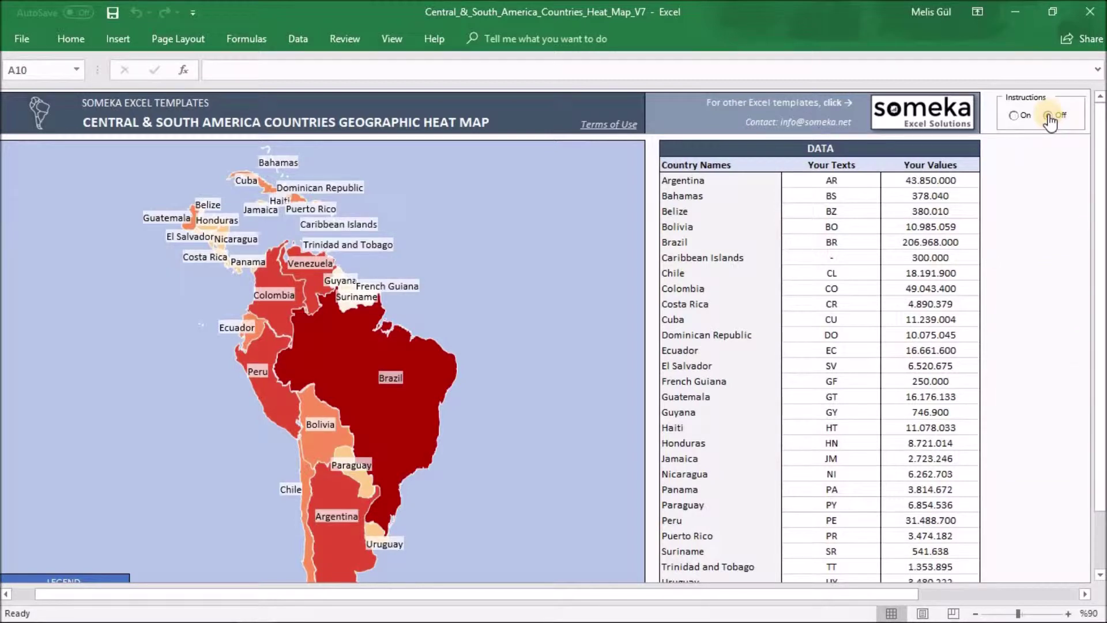
drag(555, 594, 496, 599)
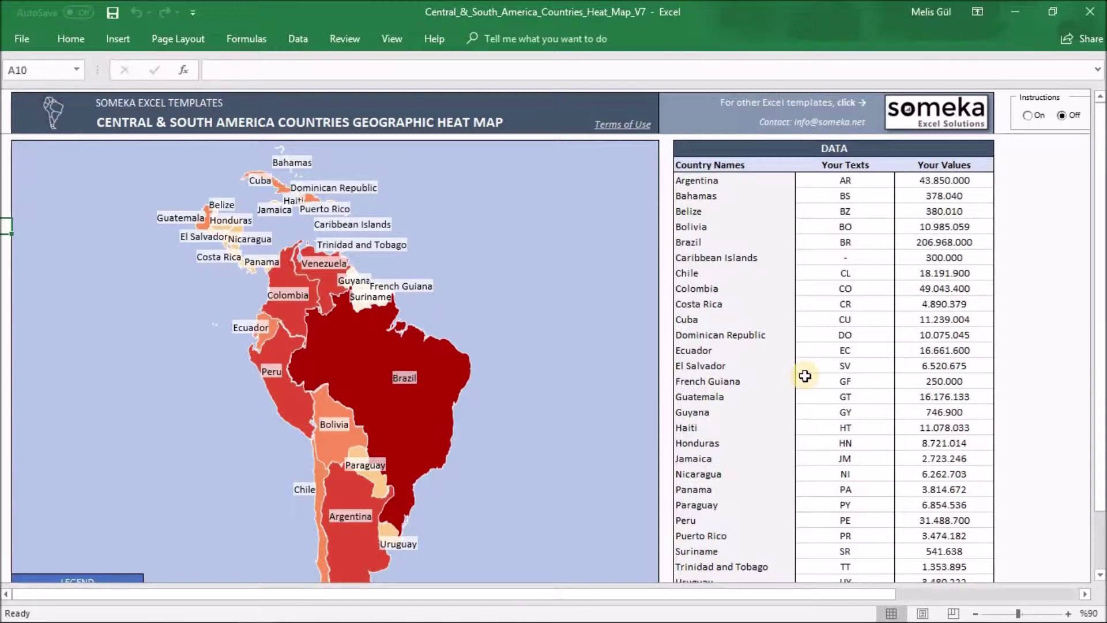
Open Colombia's value 49043400 in the Your Values column for editing.
double_click(966, 287)
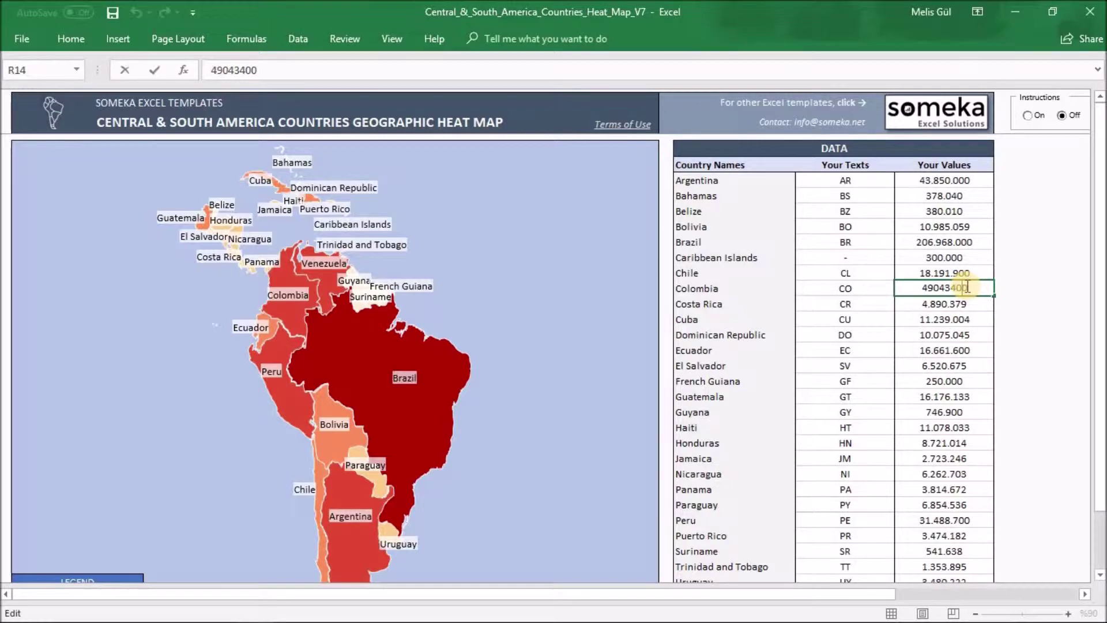
key(ctrl+Return)
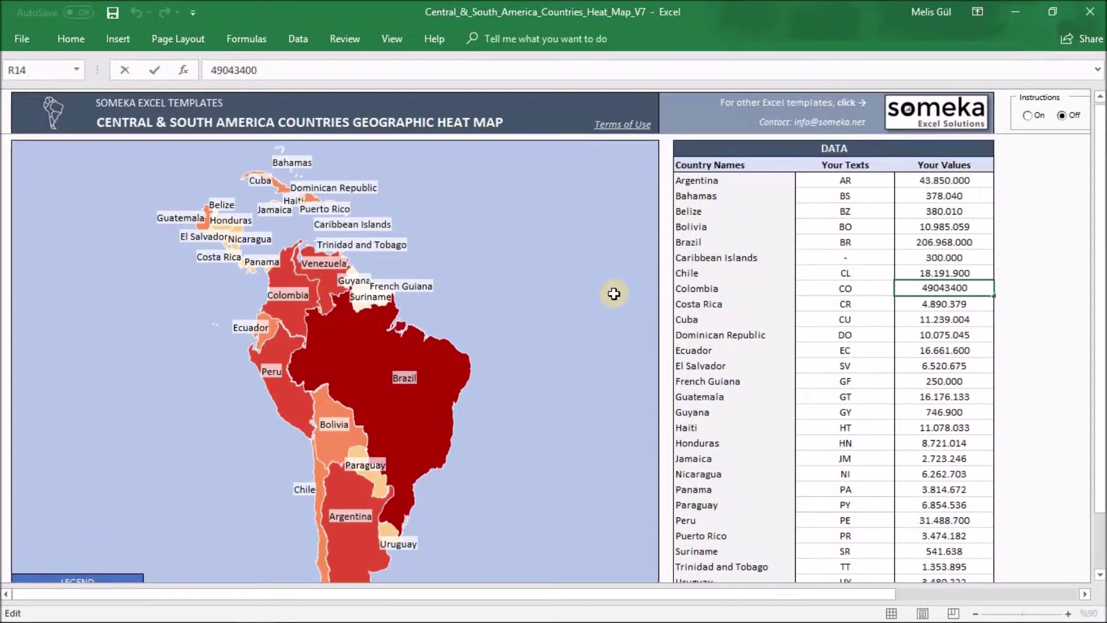
scroll(610, 295, down, 2)
Scroll down to the Settings panel and select the first palette's dark red swatch.
scroll(599, 300, down, 2)
scroll(574, 309, up, 1)
scroll(556, 337, down, 4)
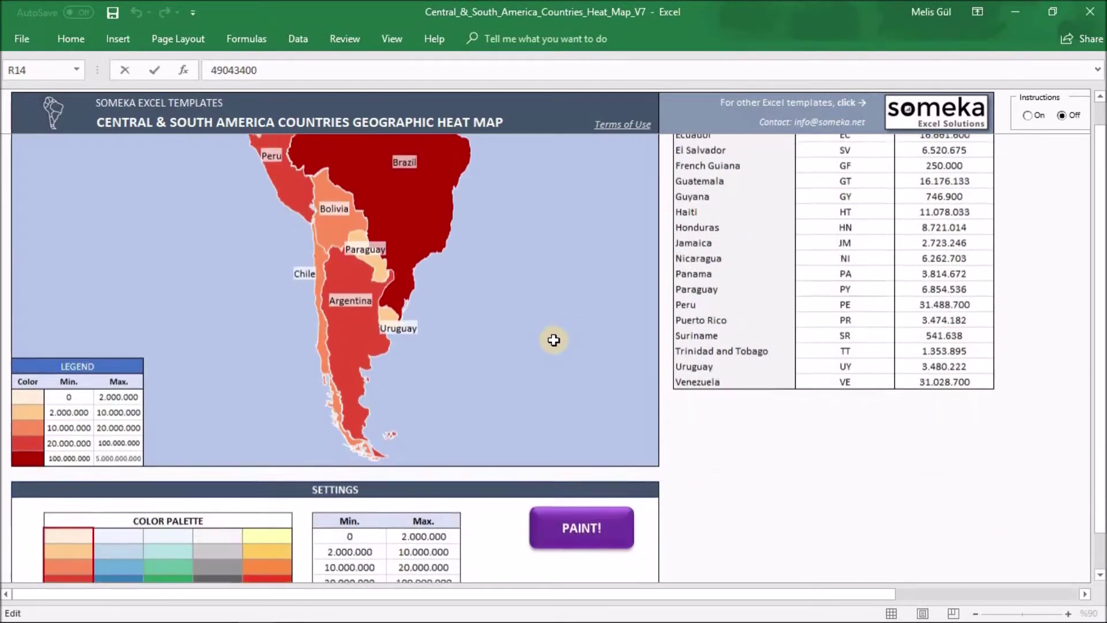
scroll(527, 366, down, 4)
scroll(527, 371, up, 2)
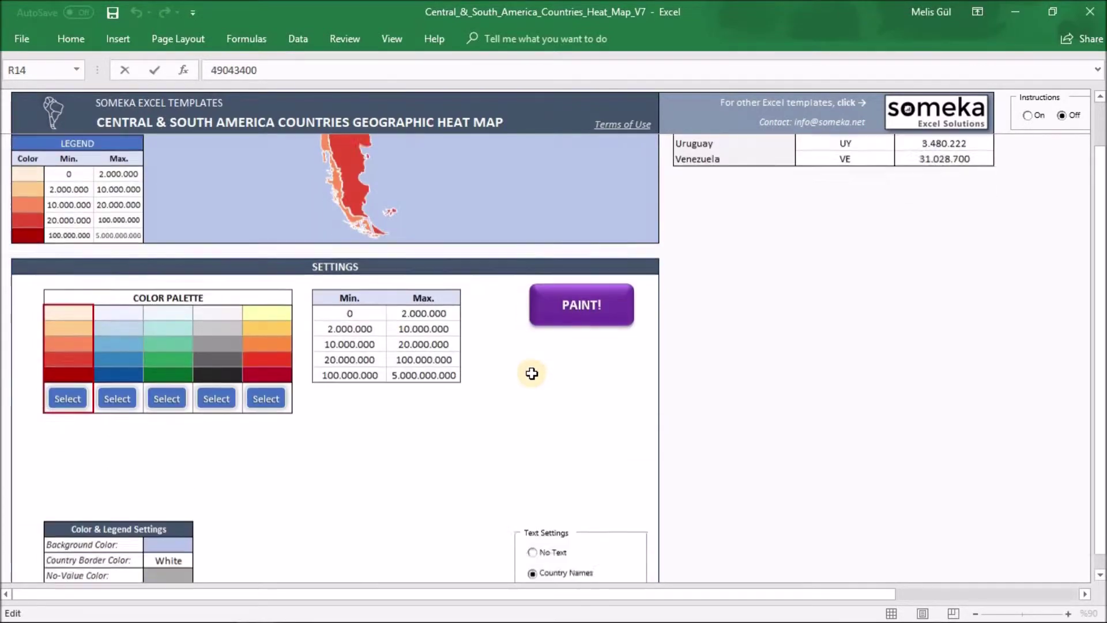
scroll(531, 371, down, 3)
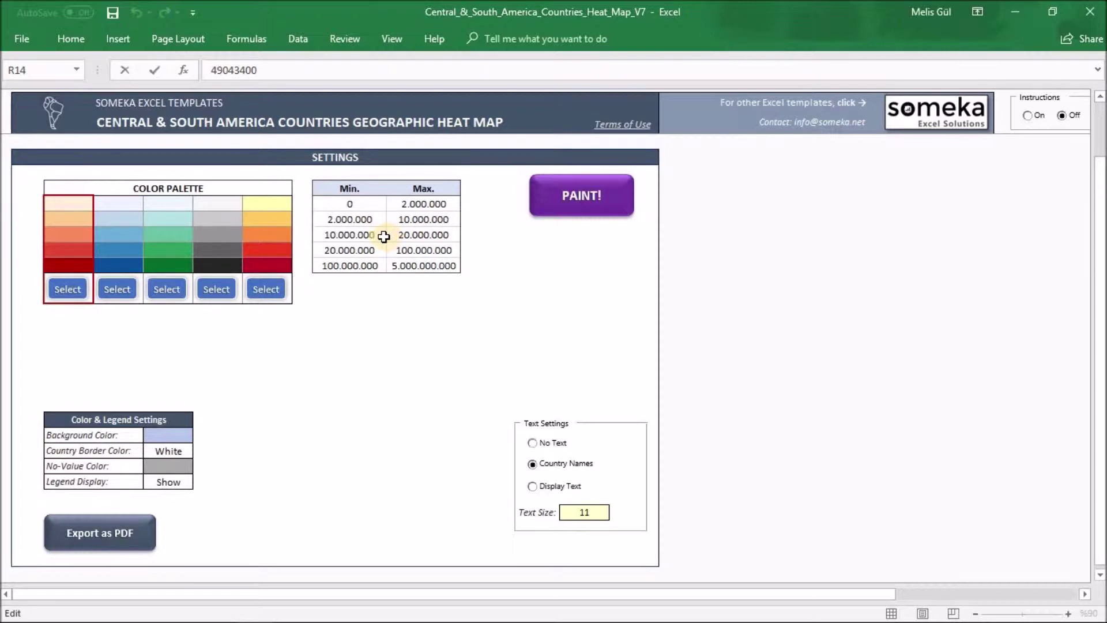
click(82, 262)
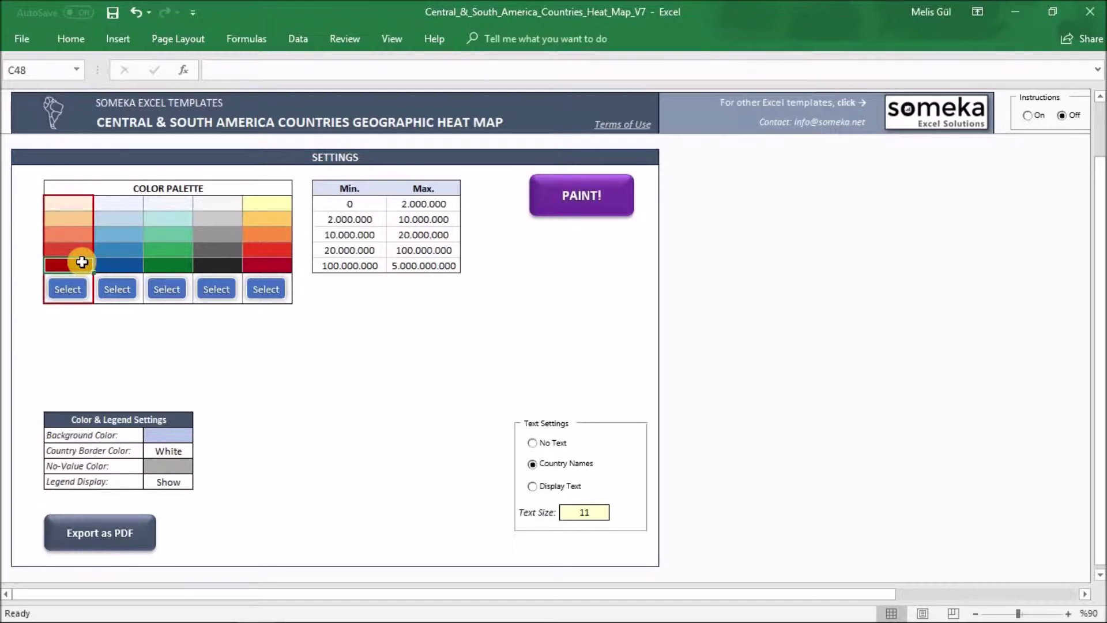
click(82, 198)
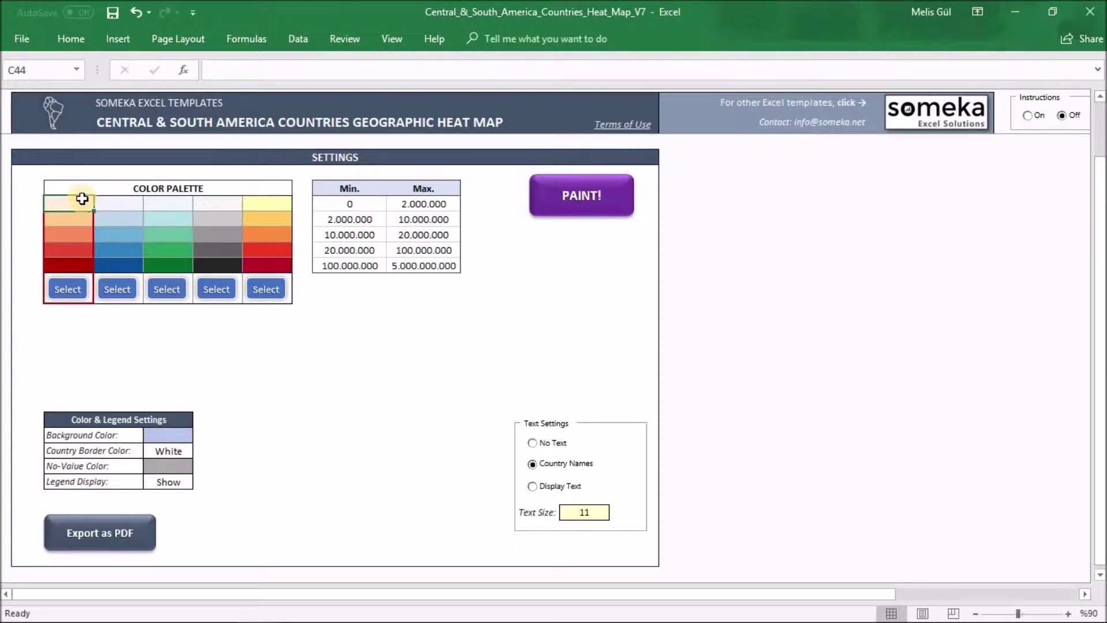
click(115, 201)
click(87, 39)
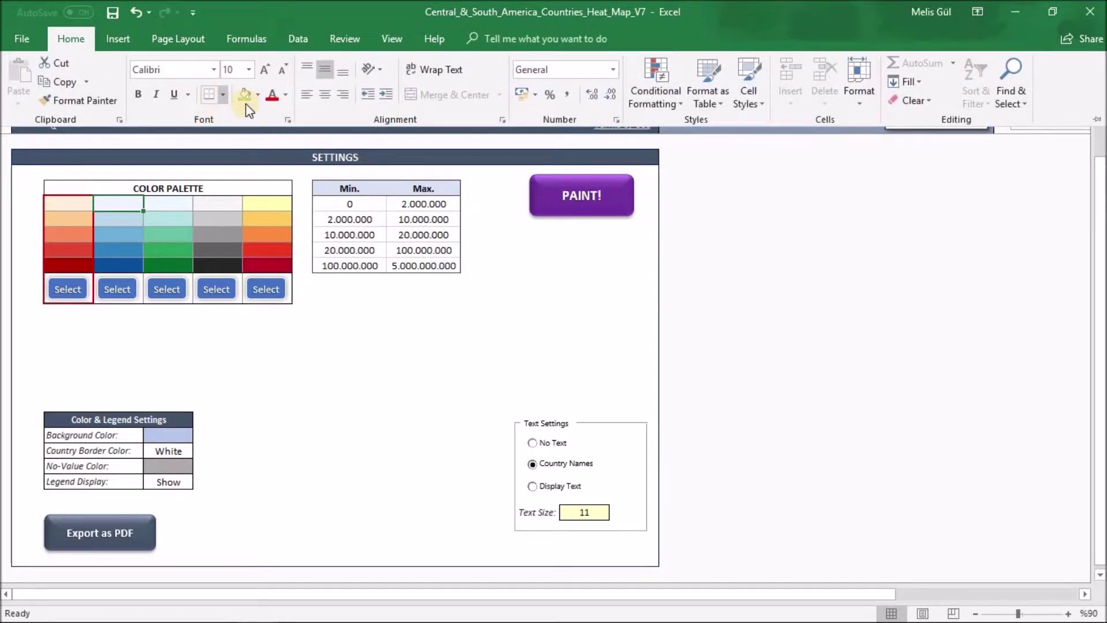
click(257, 94)
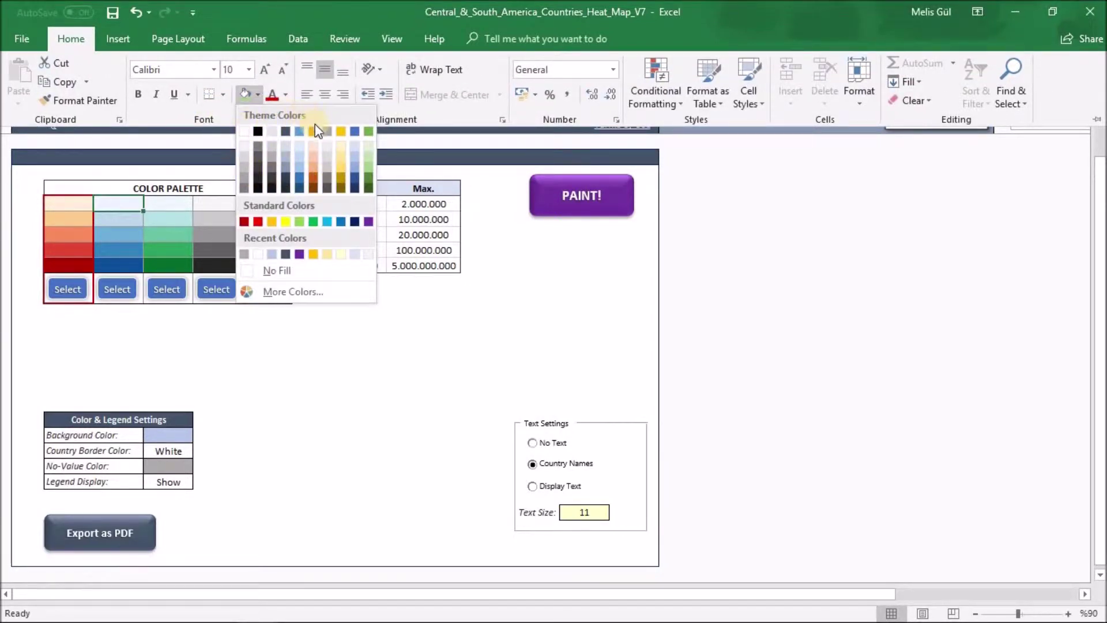
key(Escape)
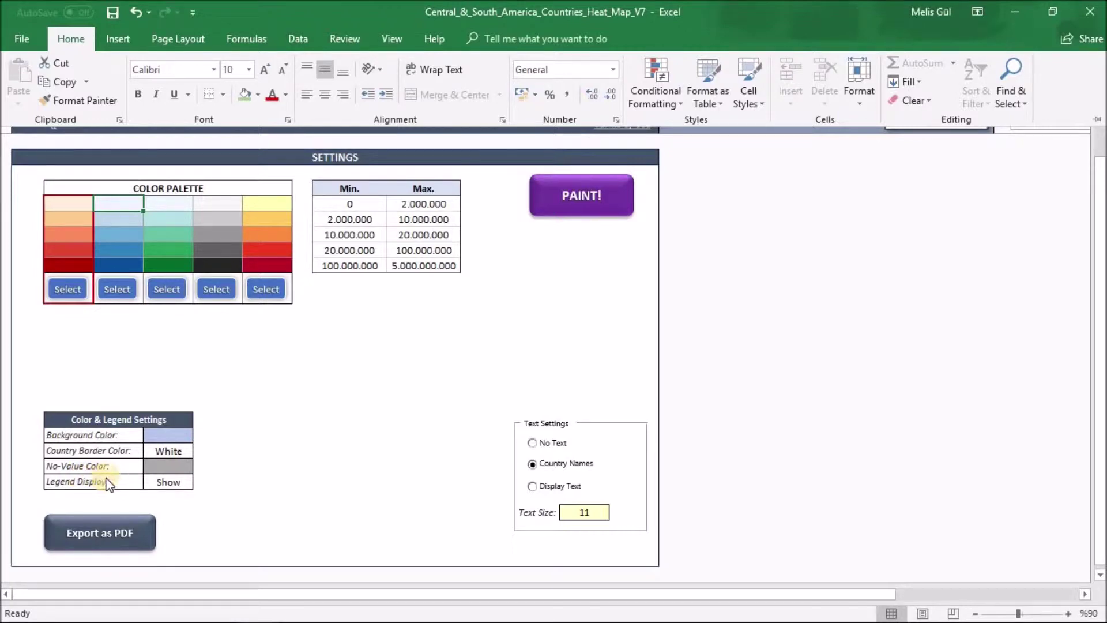
click(174, 465)
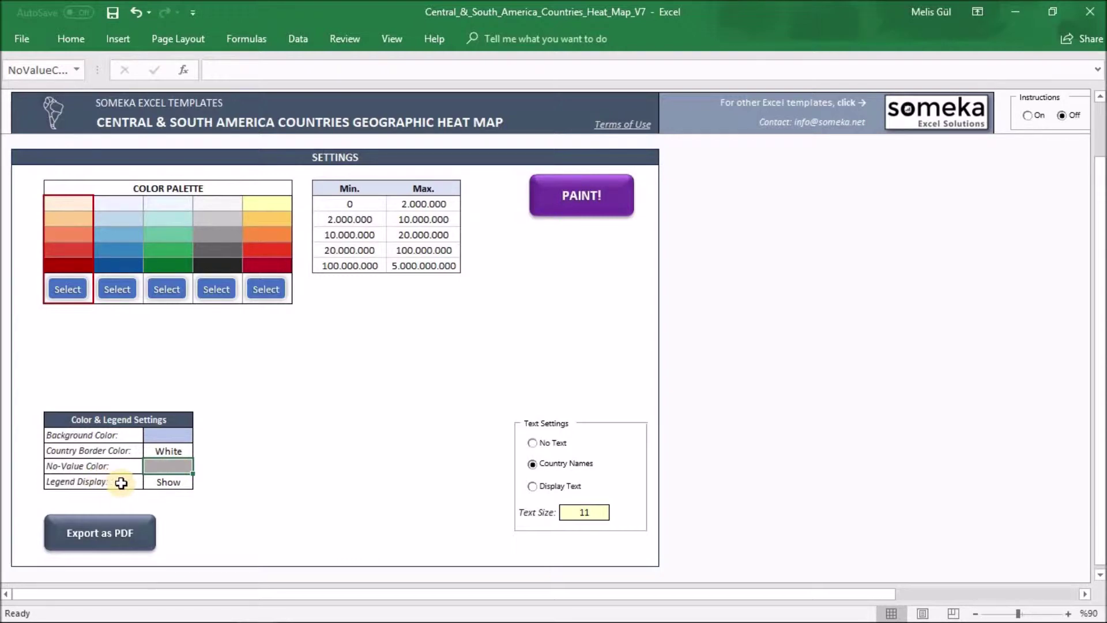
scroll(121, 482, up, 8)
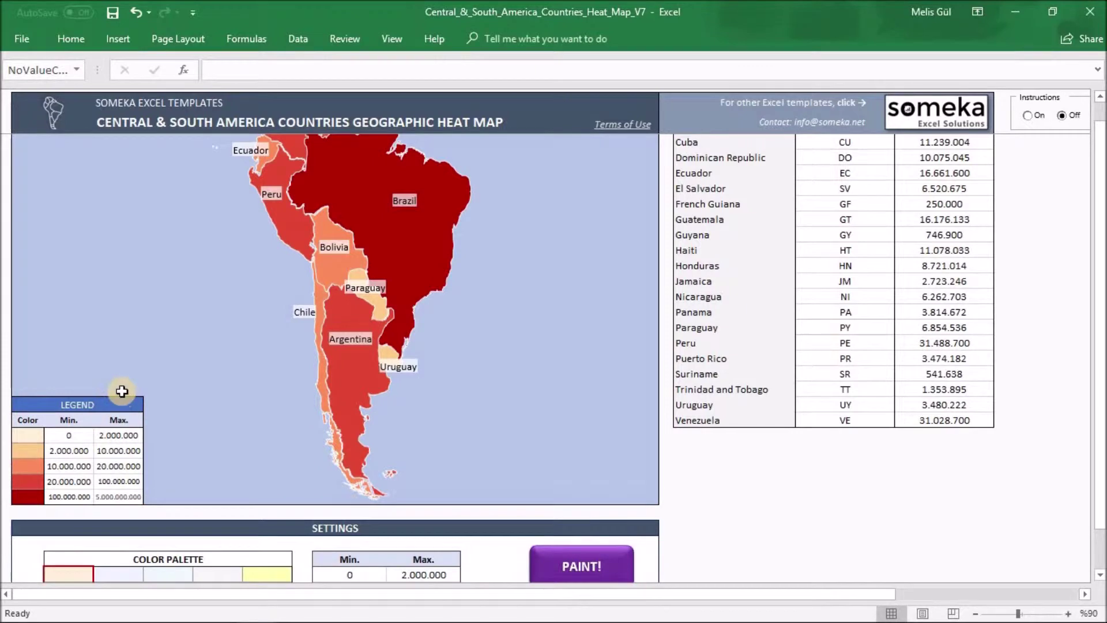
scroll(153, 402, down, 4)
scroll(203, 488, down, 4)
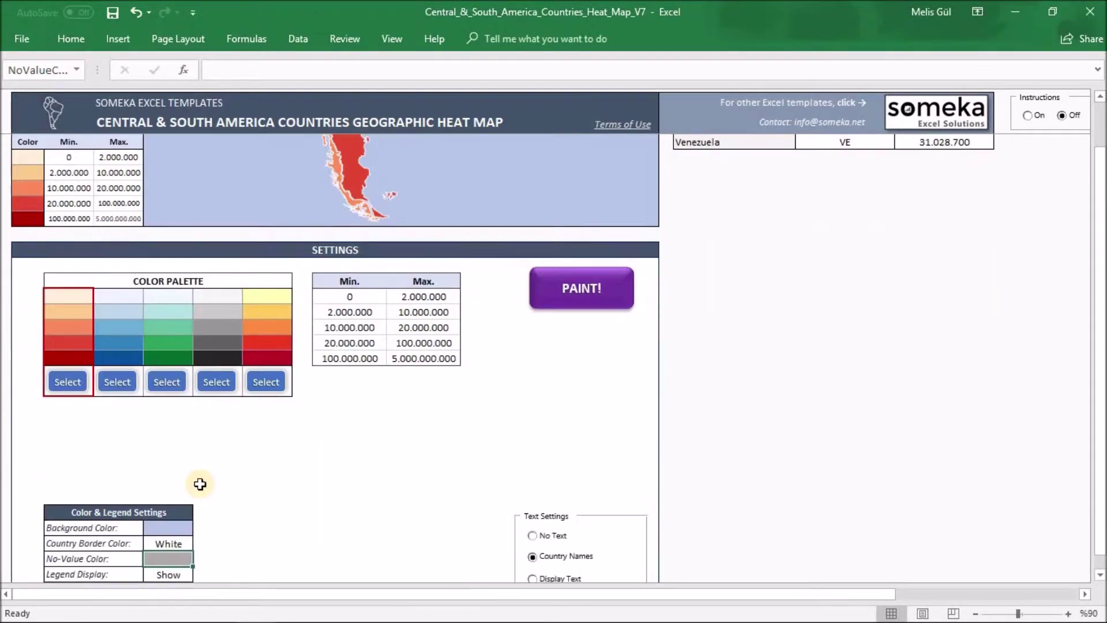
click(190, 483)
click(196, 483)
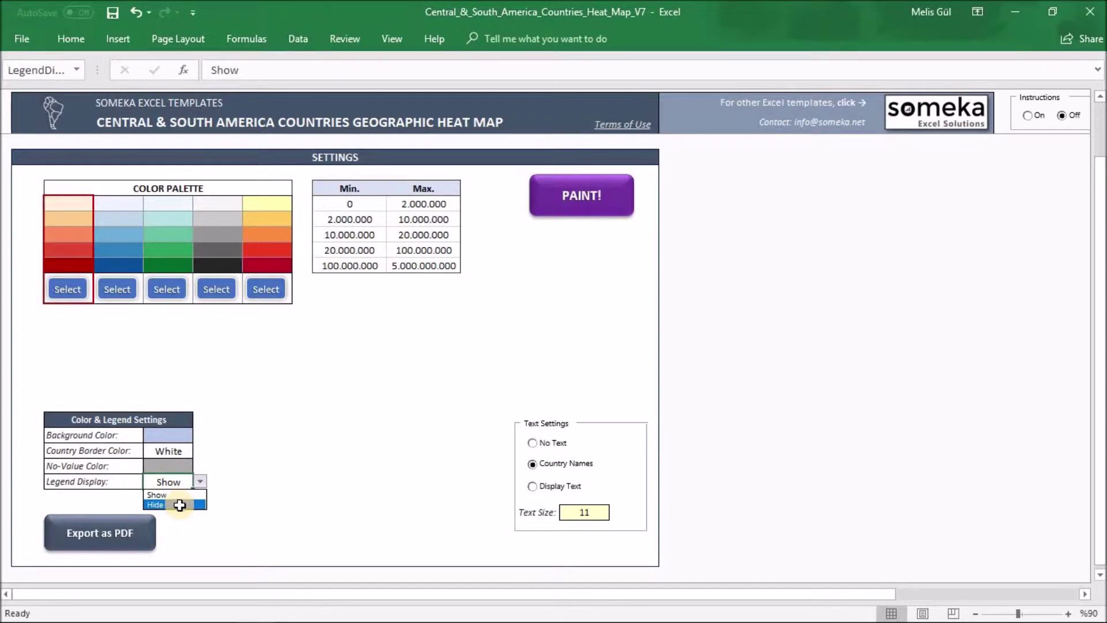
key(Escape)
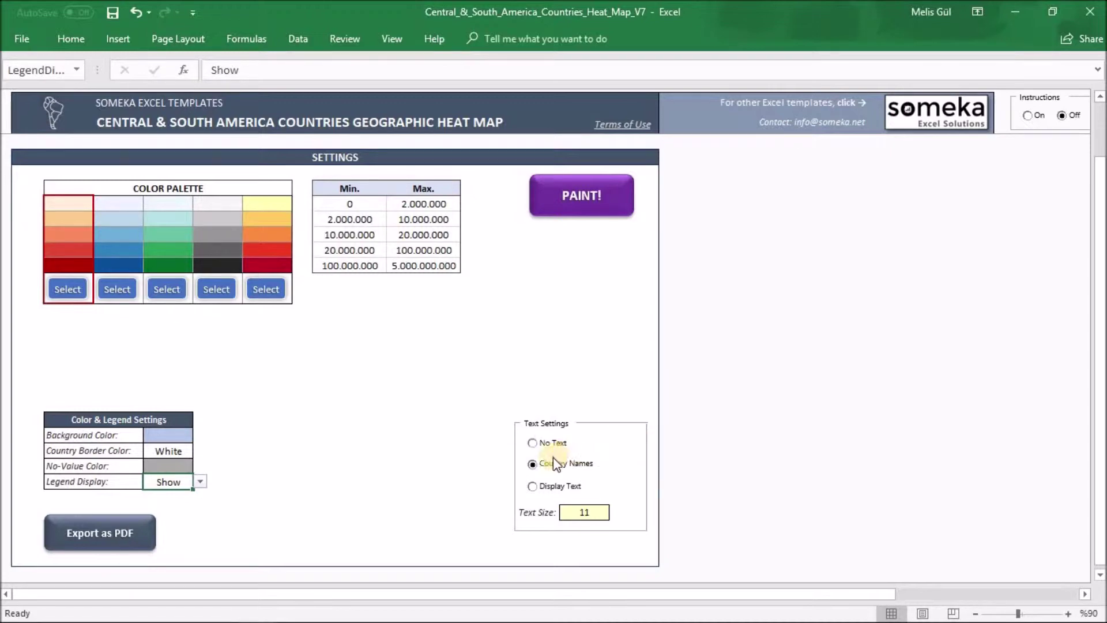
click(532, 442)
click(532, 464)
scroll(711, 375, up, 15)
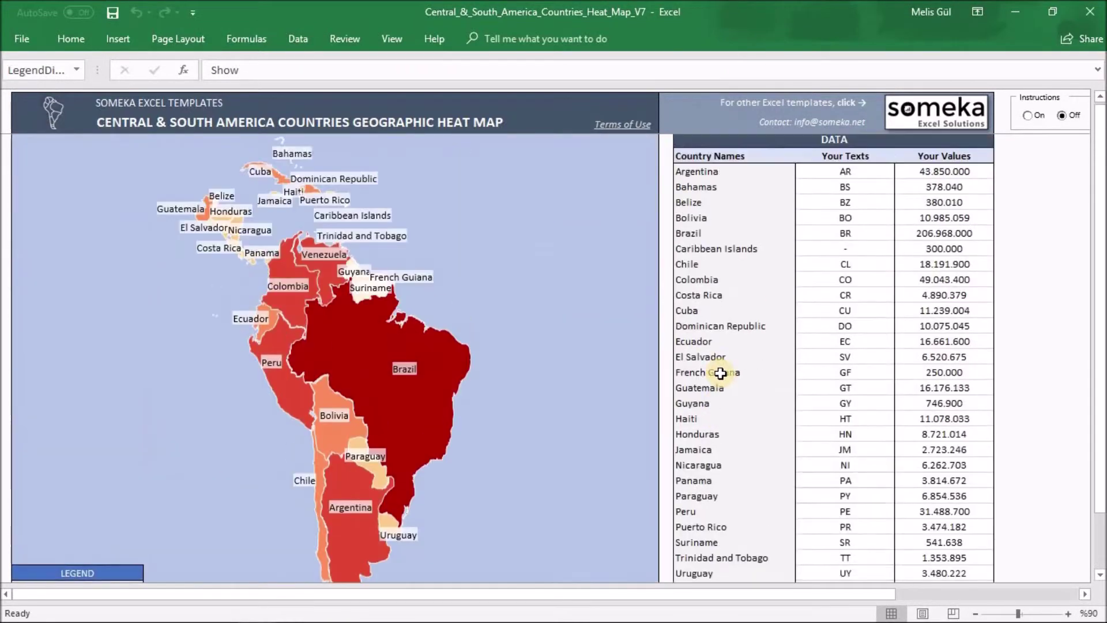
scroll(841, 157, up, 3)
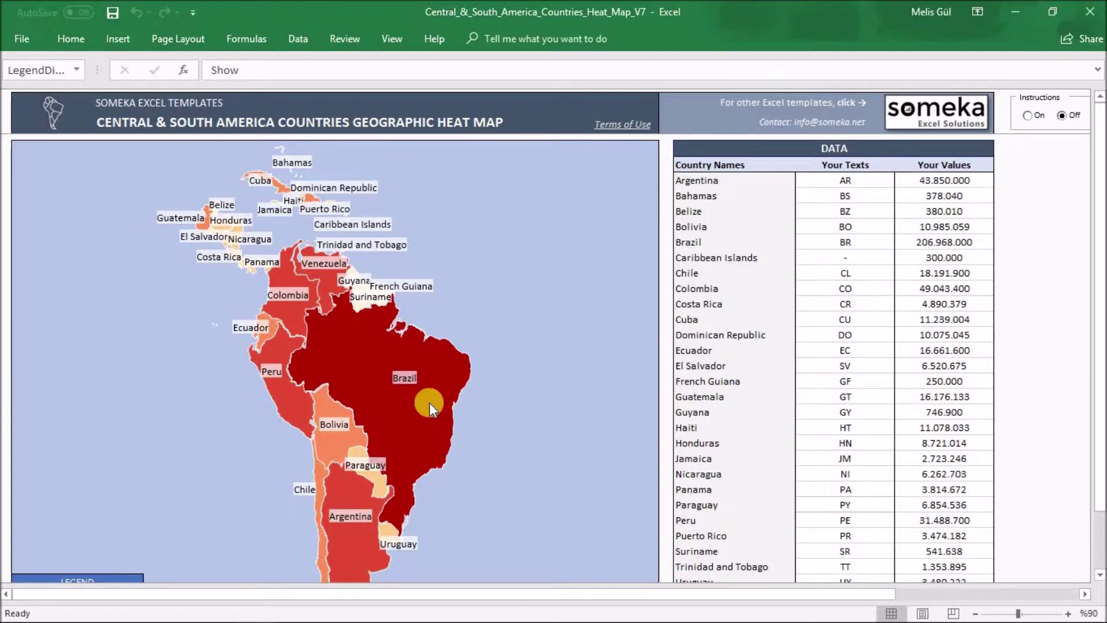
key(alt+Tab)
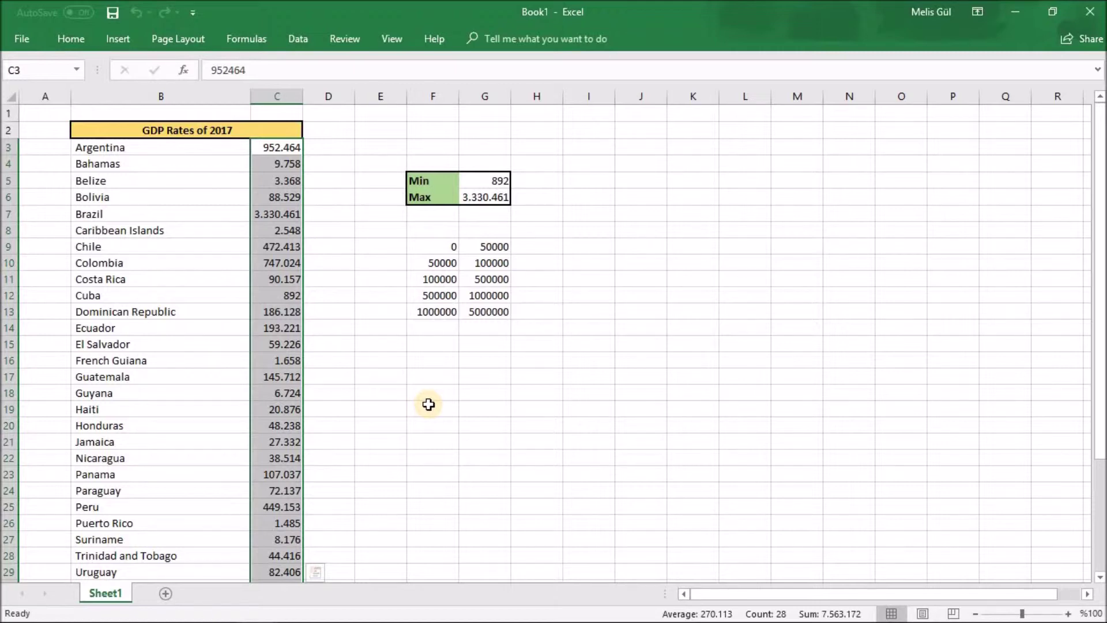
Copy the selected 2017 GDP values in Book1 and return to the heat map workbook.
key(ctrl+c)
key(alt+Tab)
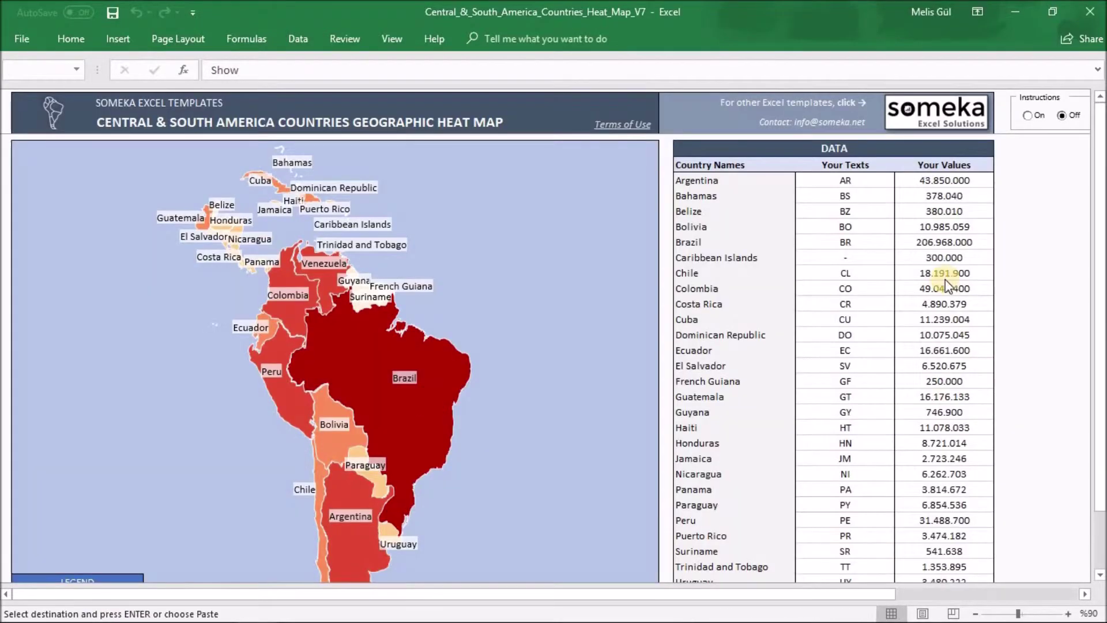
Paste the 2017 GDP figures into the values column, Argentina to Uruguay, as values only.
drag(945, 180, 948, 558)
key(ctrl+v)
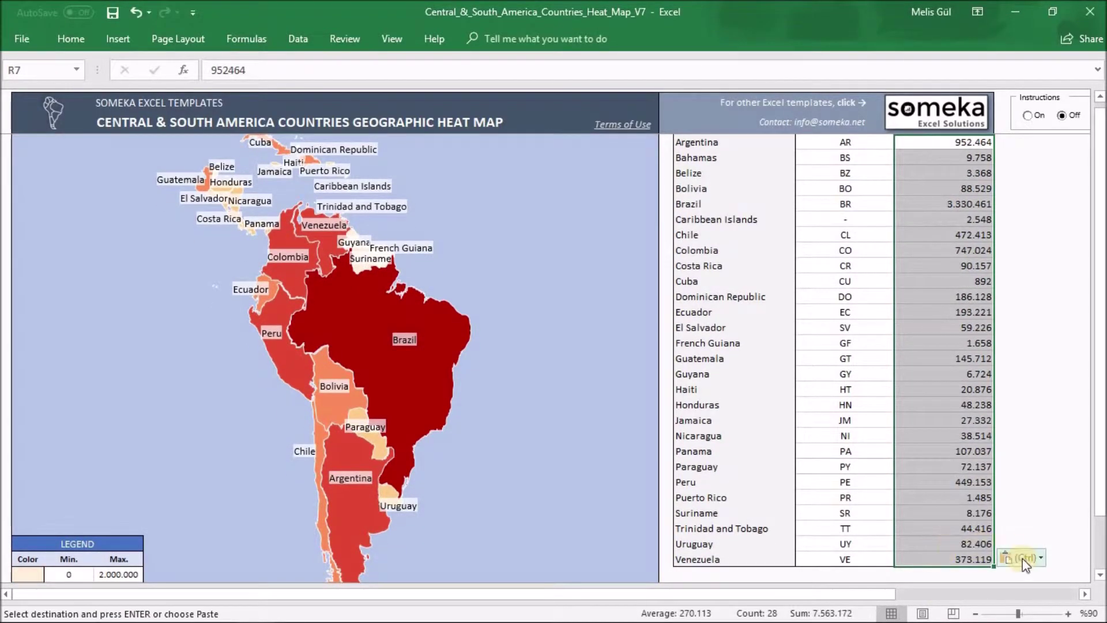
click(1022, 558)
click(1013, 492)
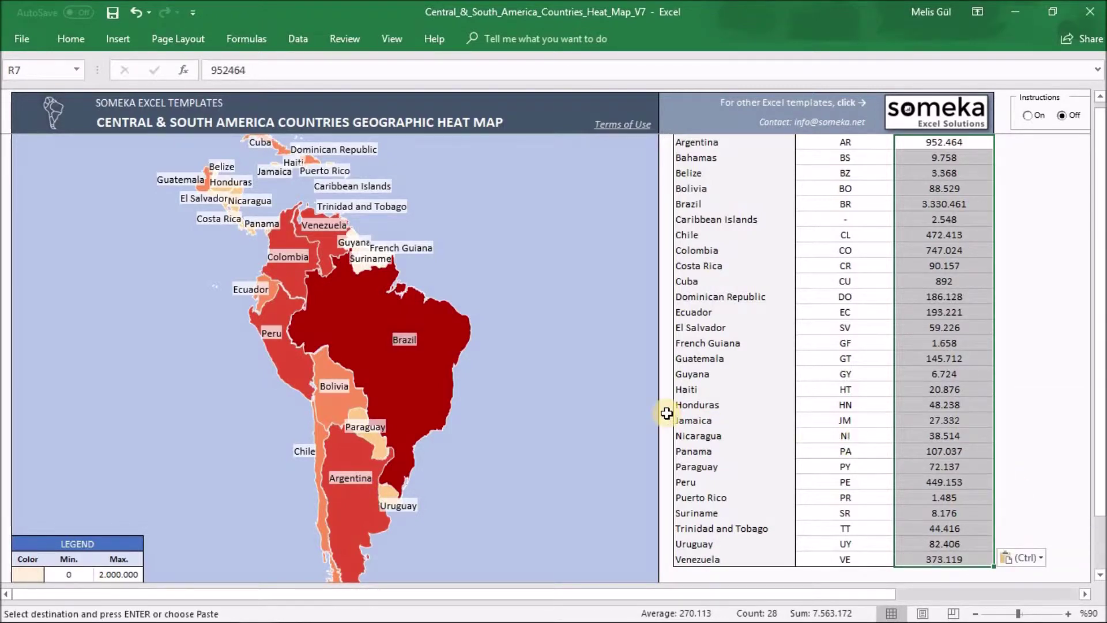
Check the settings below the map, then switch to the Book1 workbook.
scroll(539, 406, down, 3)
scroll(540, 407, down, 3)
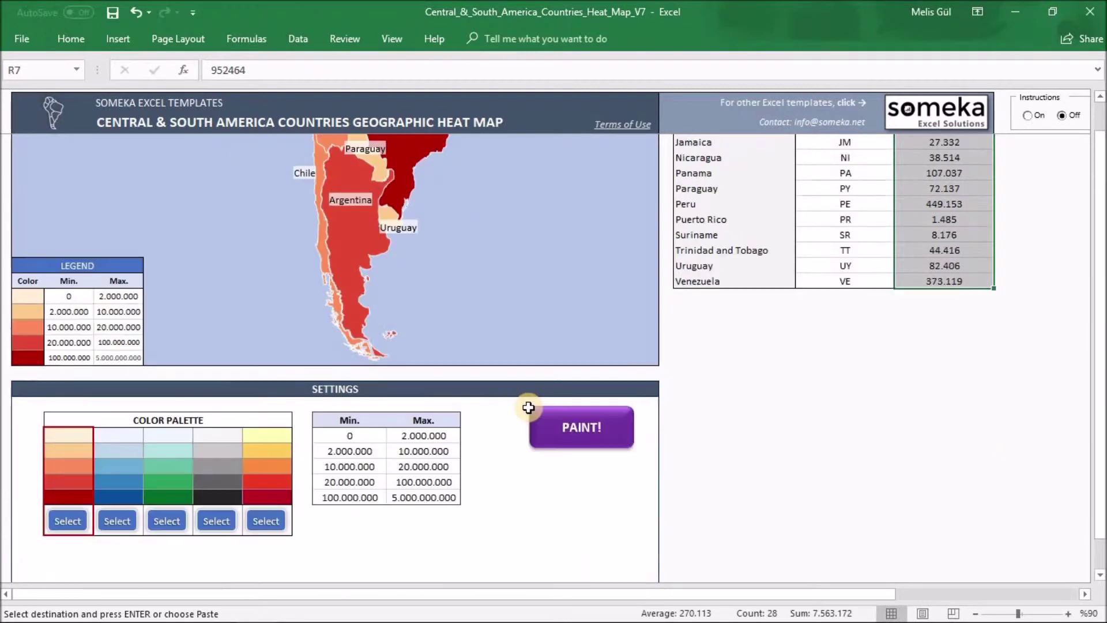
scroll(526, 407, up, 1)
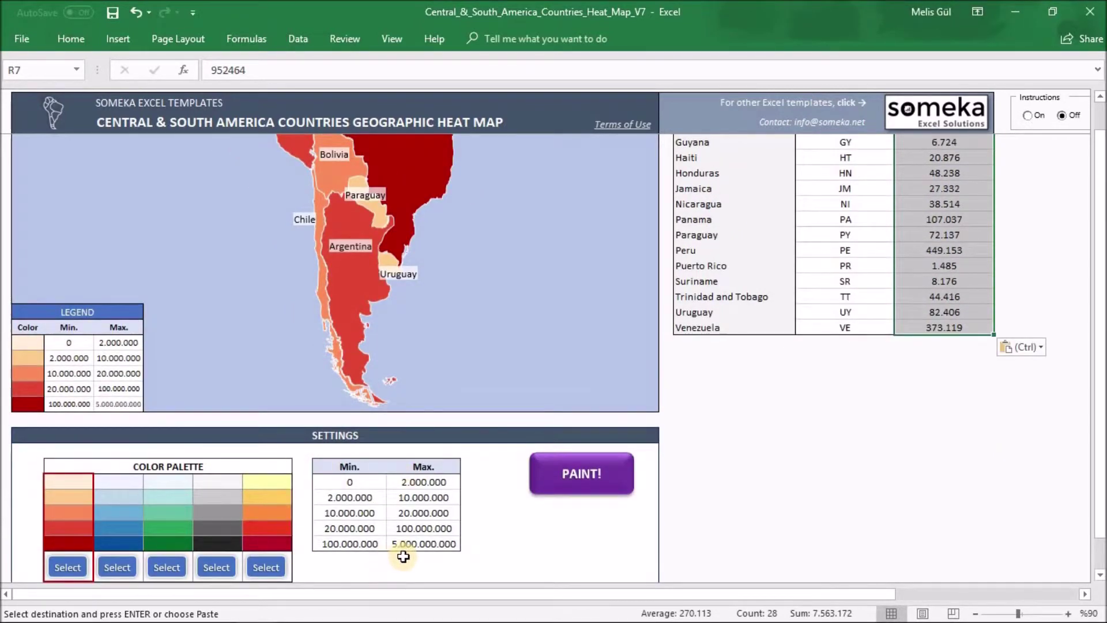
key(alt+Tab)
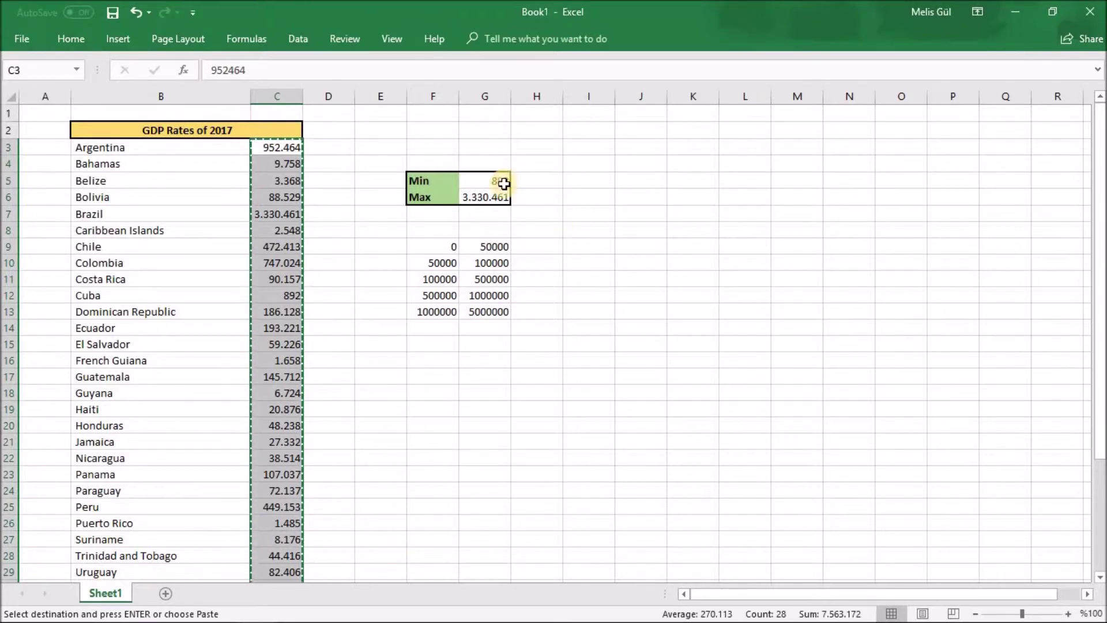
Copy the new limit ranges F9:G13 from Book1.
drag(443, 174, 470, 198)
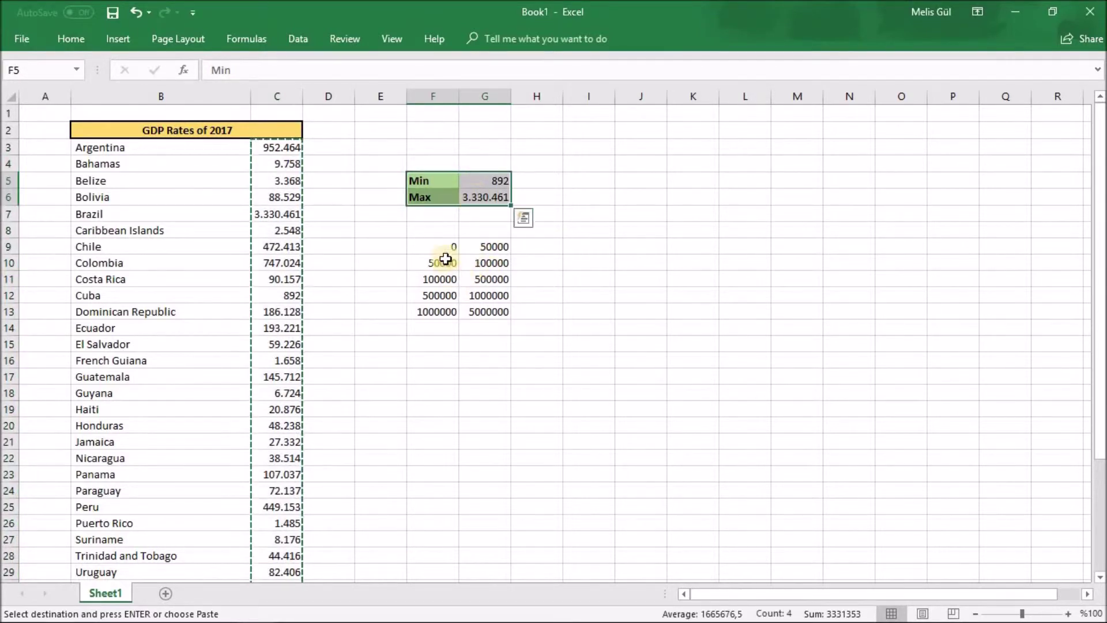
click(445, 249)
shift+click(488, 312)
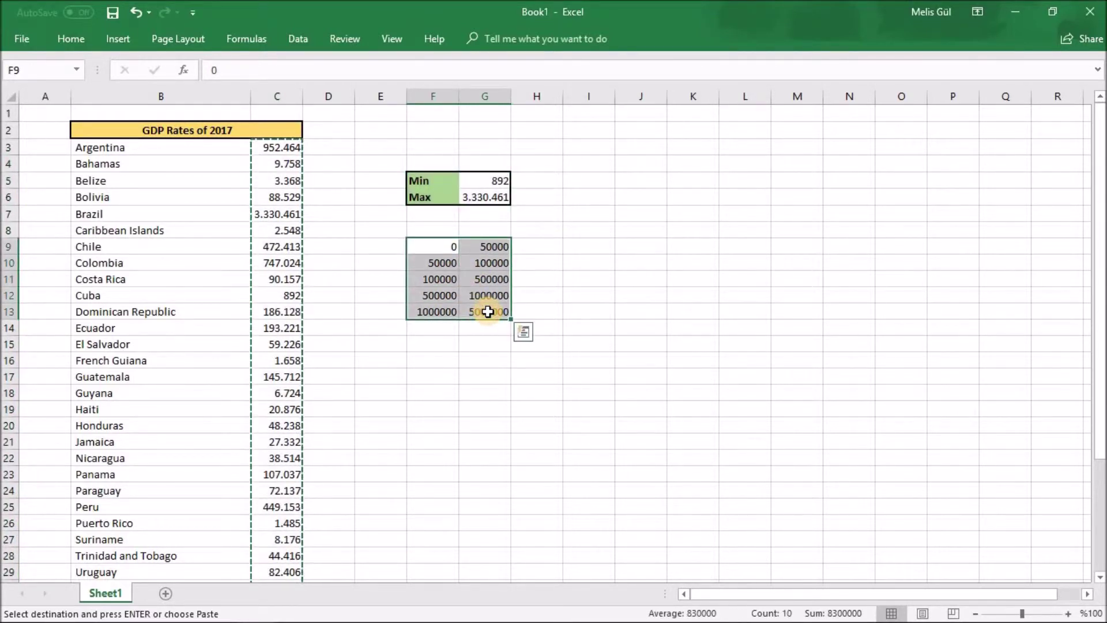
key(ctrl+c)
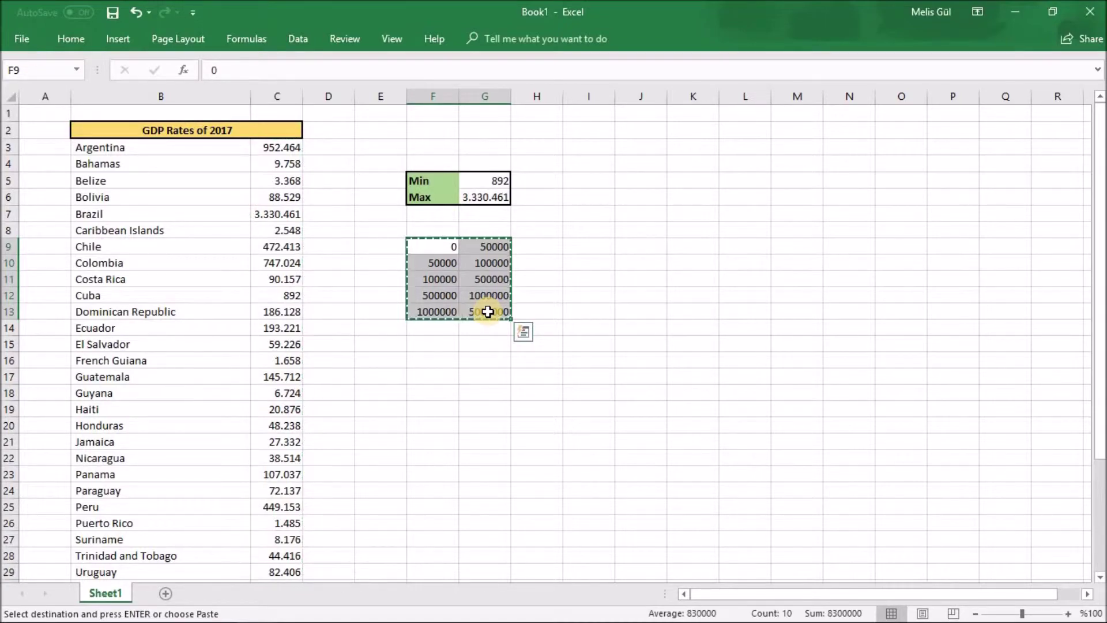
Paste the new limits into the heat map's Min/Max table as values only.
key(alt+Tab)
drag(349, 481, 413, 538)
key(ctrl+v)
click(487, 563)
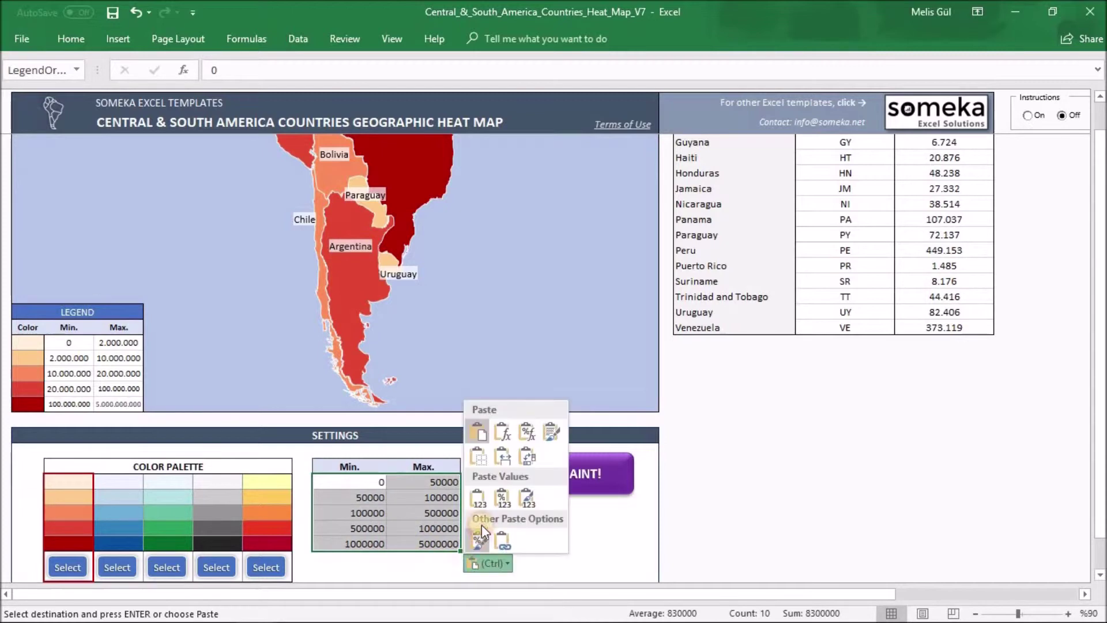
click(478, 498)
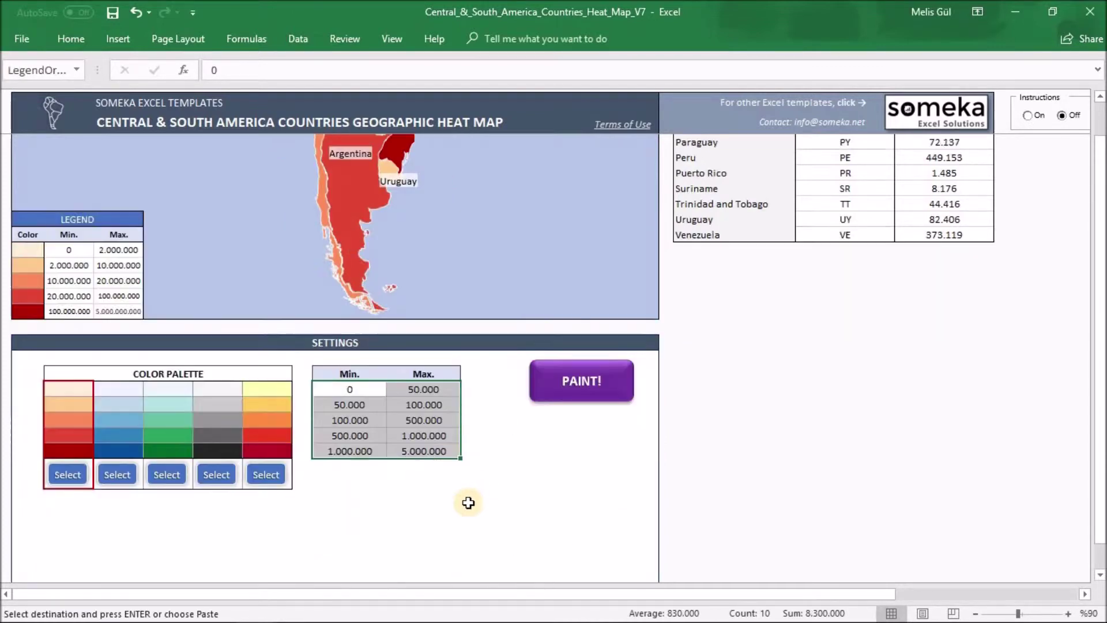
scroll(464, 502, down, 4)
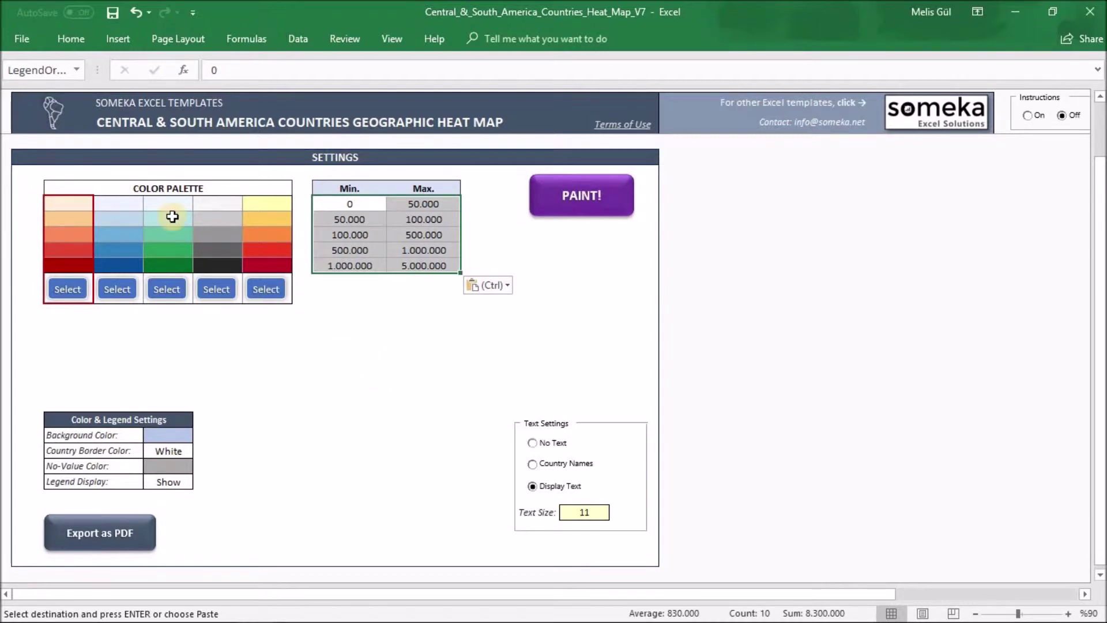
Choose the red colour palette and set the map label text size to 12.
click(68, 288)
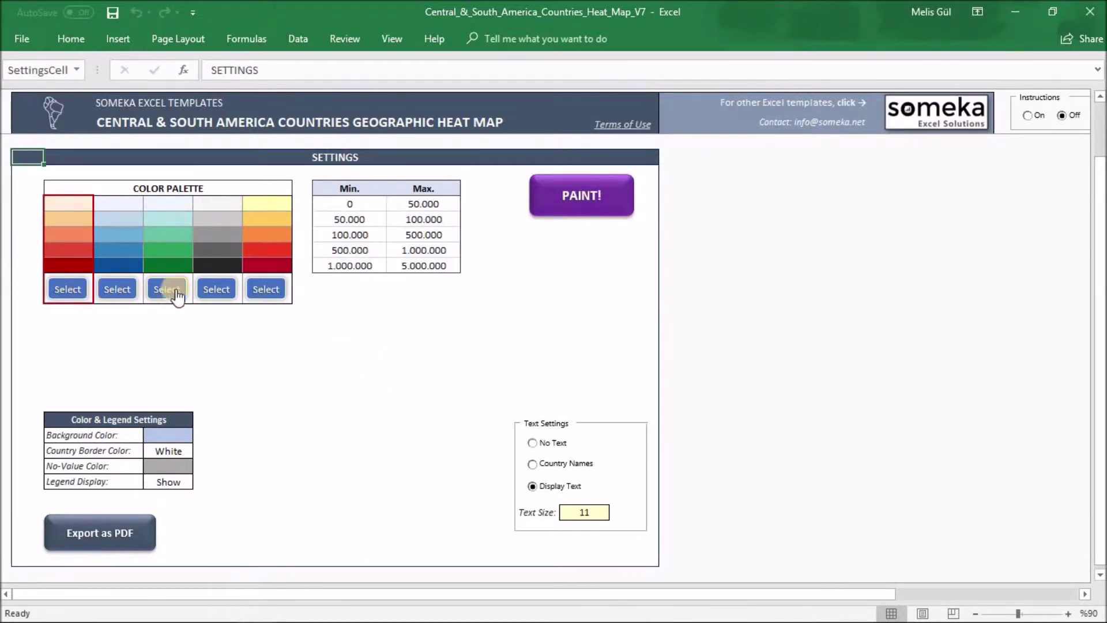
click(596, 512)
double_click(595, 512)
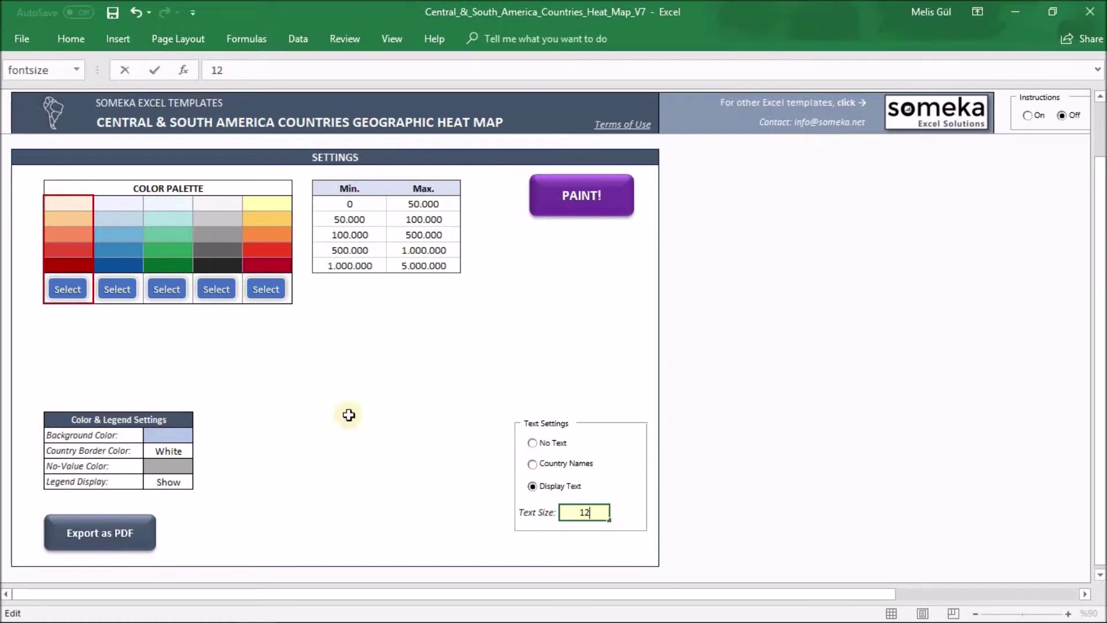
click(194, 454)
Set the country border colour to Black and repaint the heat map.
click(199, 451)
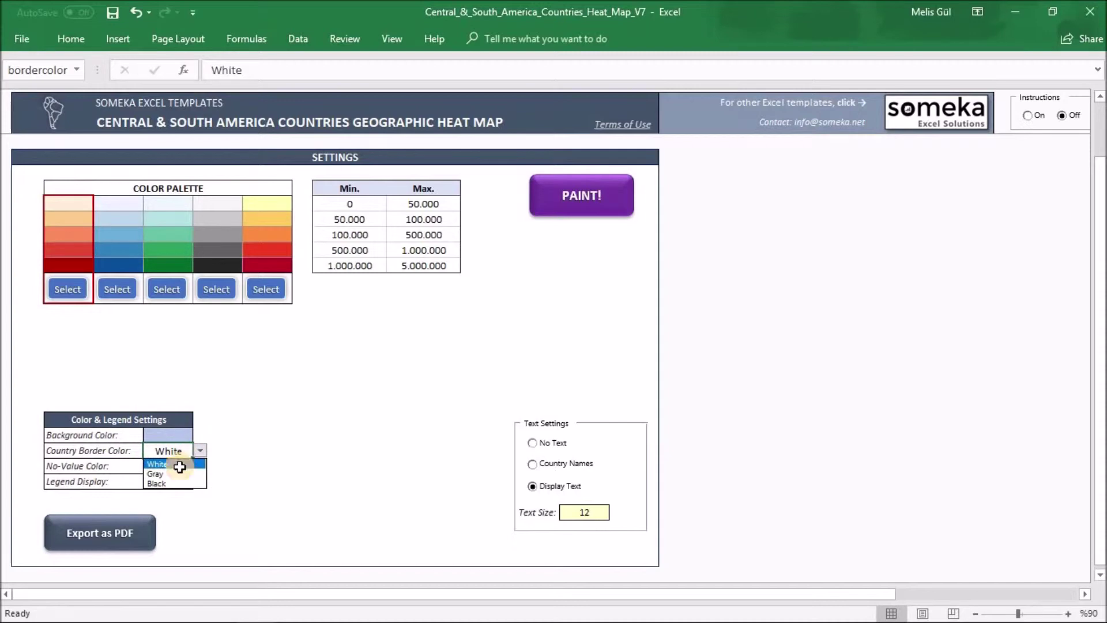
click(172, 468)
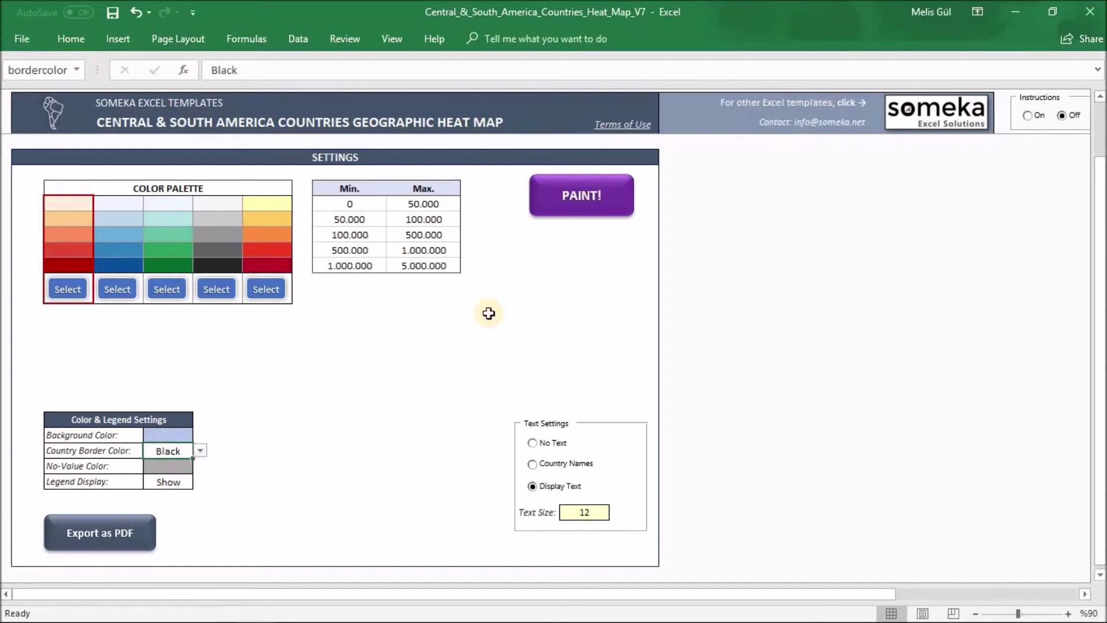
click(582, 204)
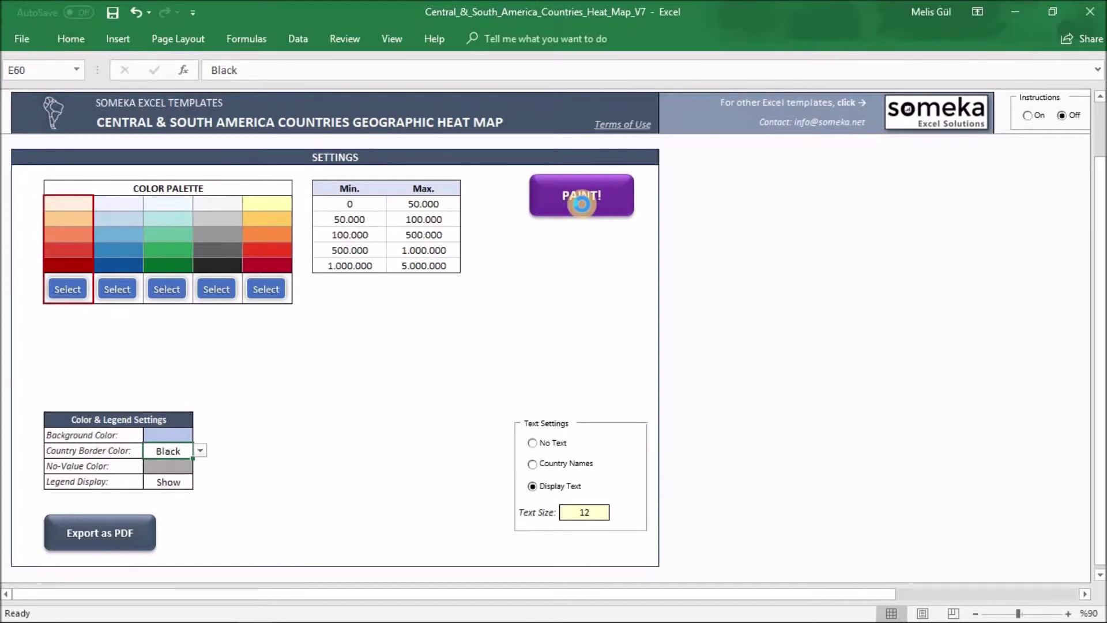
Export the black-bordered heat map as Central_&_South_America_Countries_Heat_Map_V7.pdf.
scroll(571, 251, down, 1)
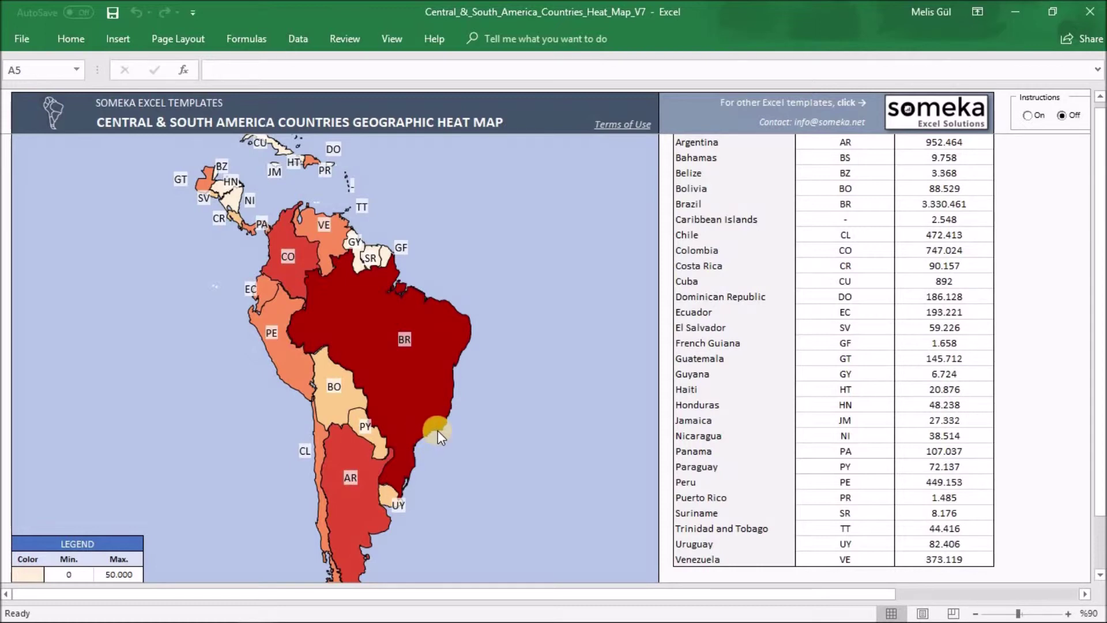
scroll(297, 378, down, 4)
scroll(228, 405, down, 8)
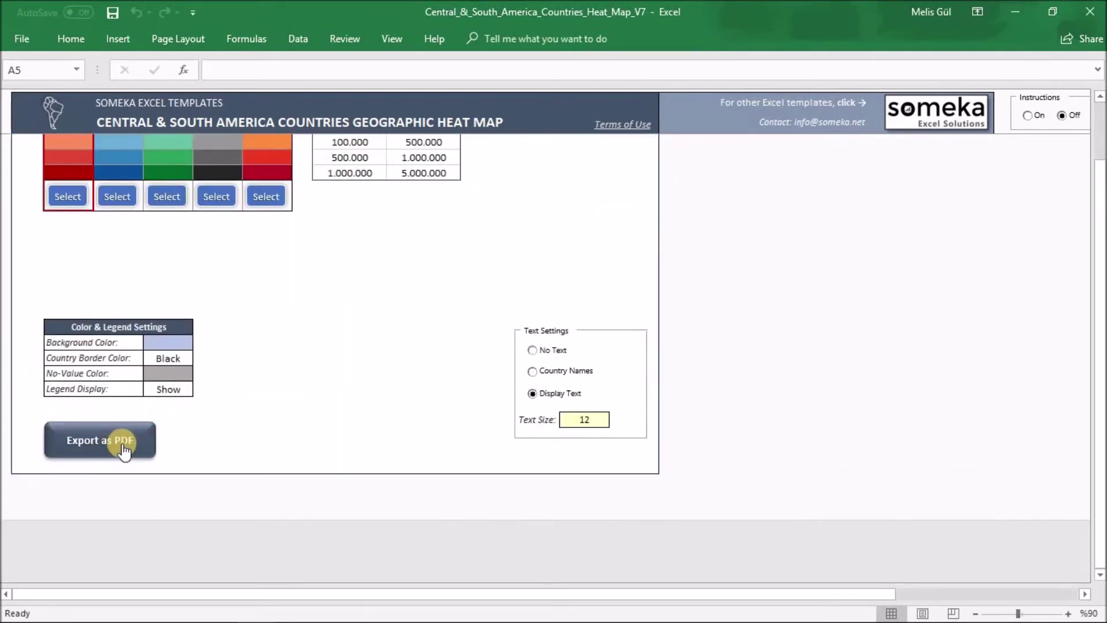
click(123, 445)
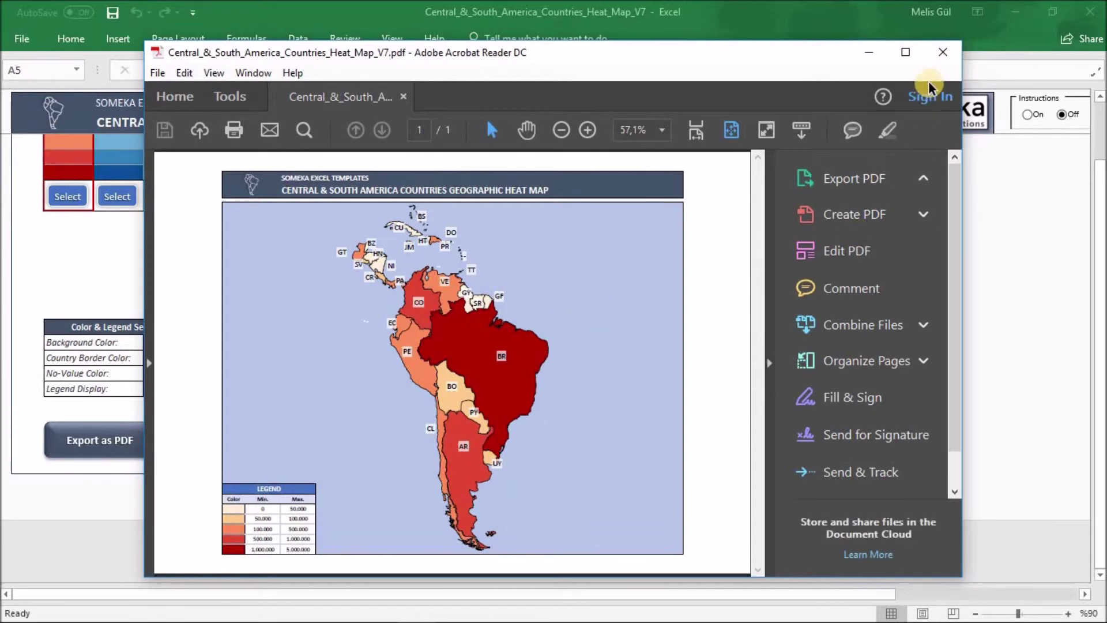
Close the exported heat map PDF in Acrobat Reader to return to Excel.
click(943, 52)
Unprotect the heat map sheet from the Review tab, entering the sheet password.
scroll(512, 275, up, 7)
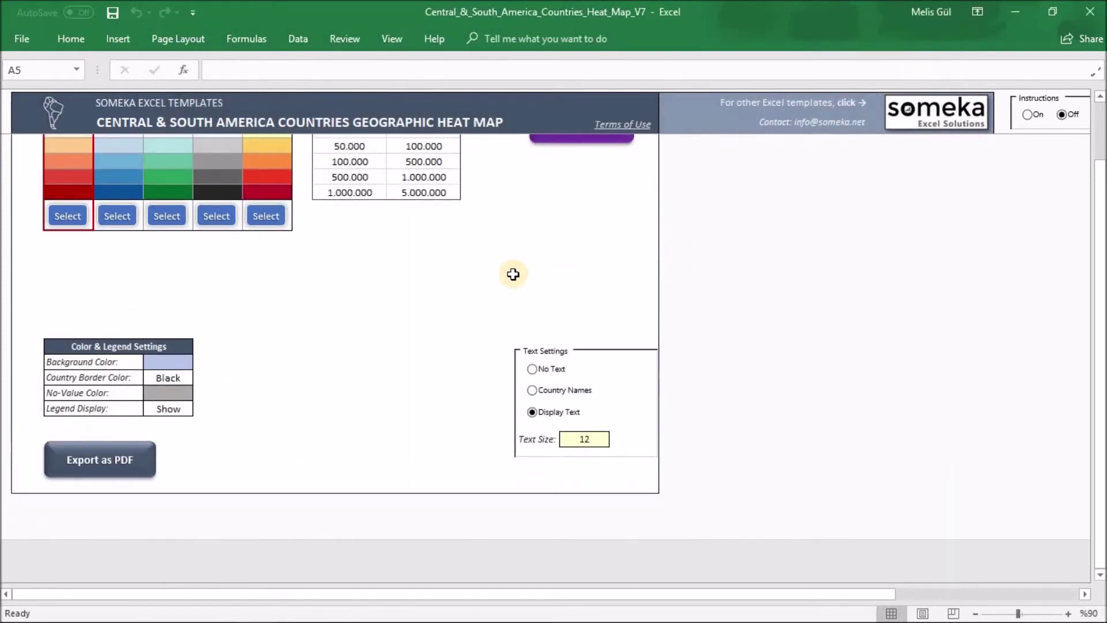
scroll(502, 275, up, 4)
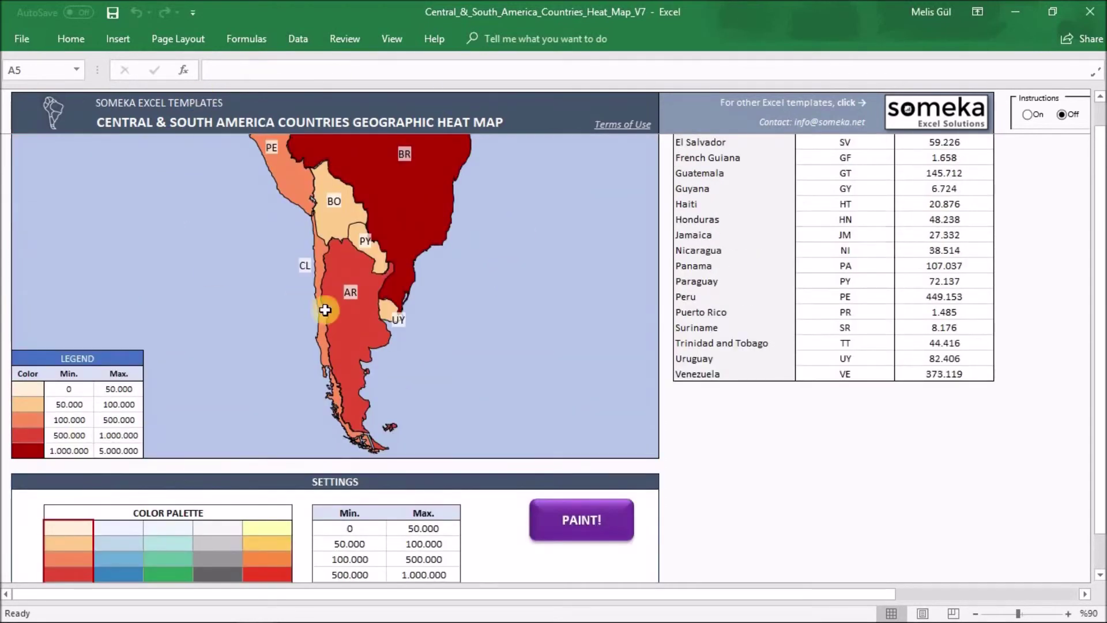
scroll(321, 309, up, 3)
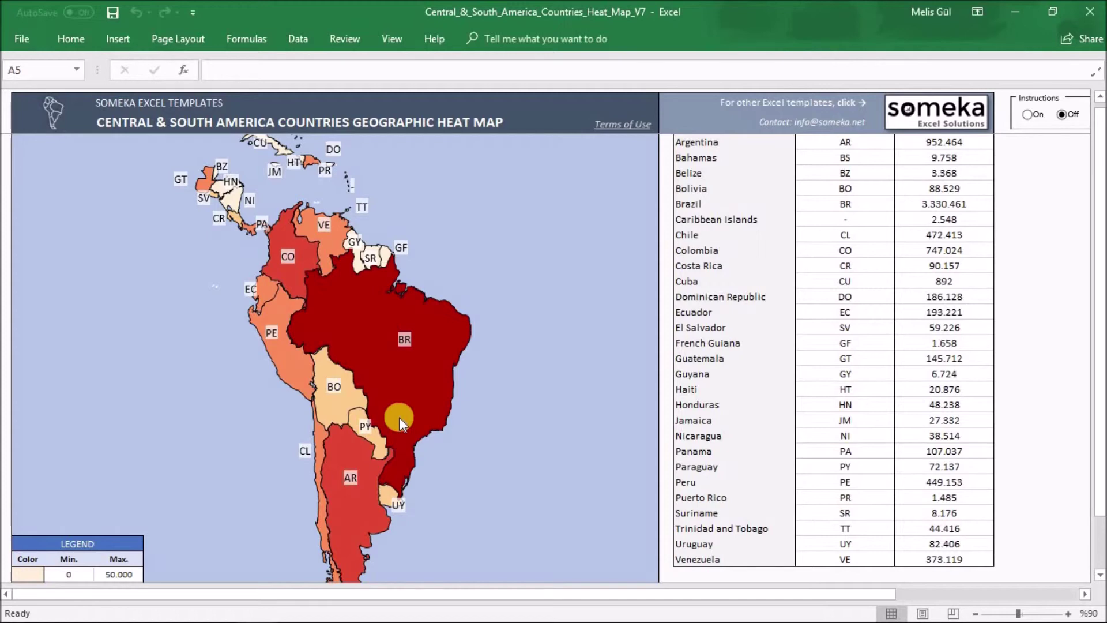
click(343, 38)
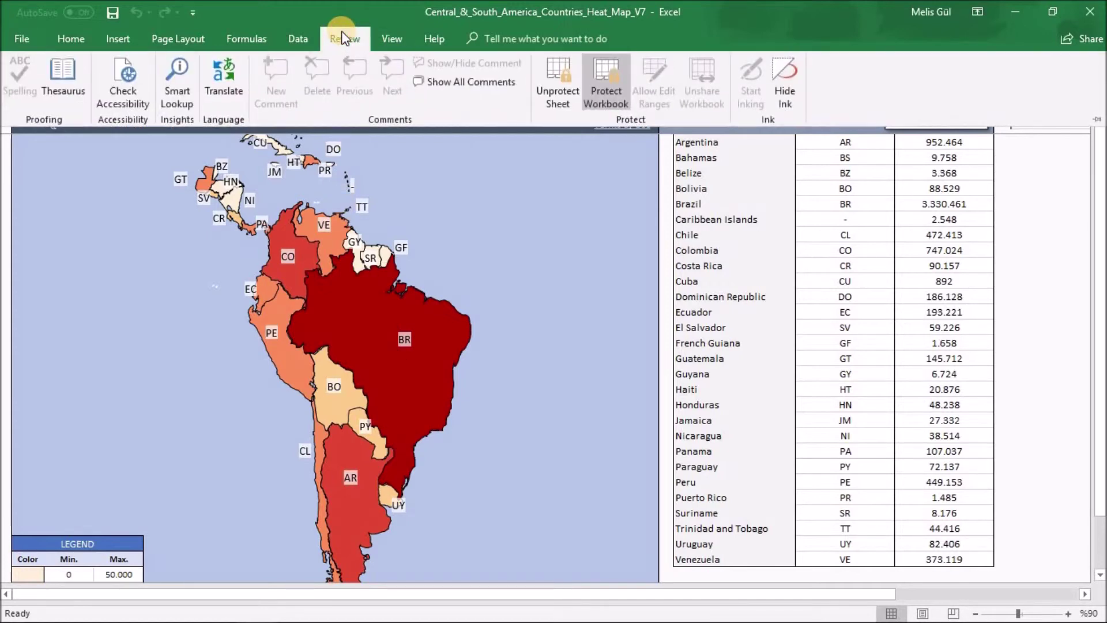
click(562, 88)
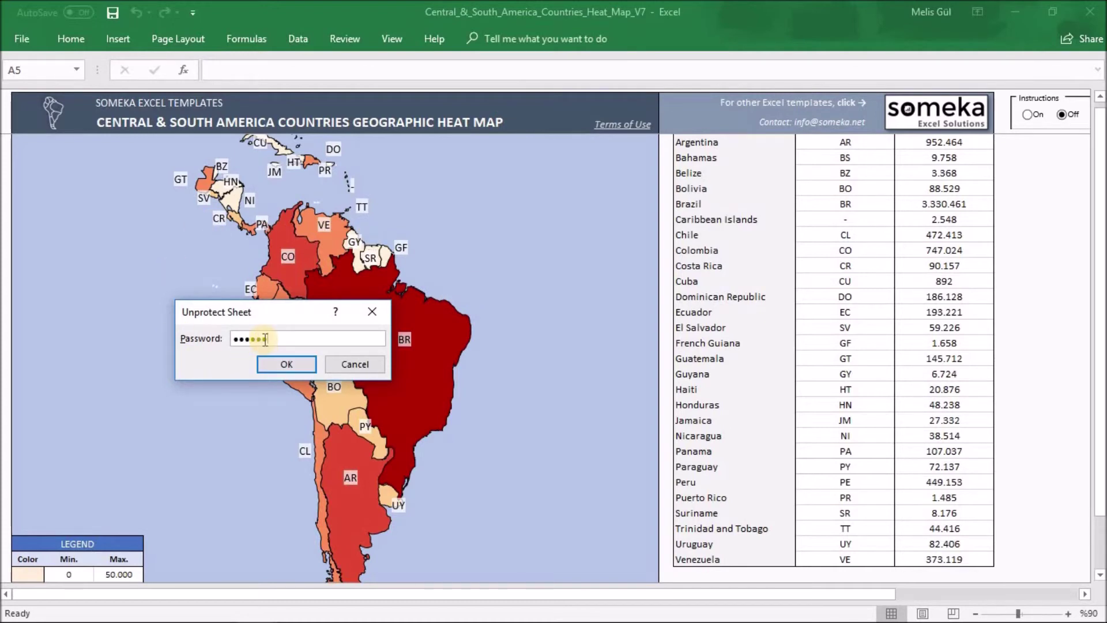
key(Return)
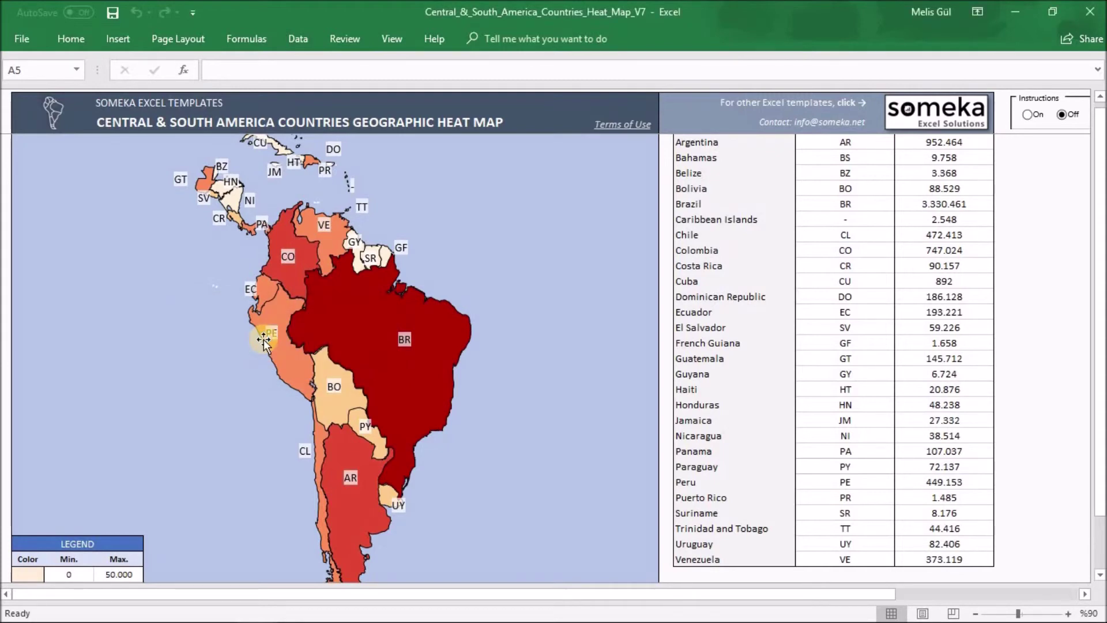
Move Brazil's shape up-right, enlarge it proportionally, and fill it light blue.
mouse_move(403, 375)
mouse_down()
mouse_move(496, 336)
mouse_move(493, 297)
mouse_move(421, 319)
mouse_move(449, 354)
mouse_move(487, 351)
mouse_move(469, 340)
mouse_up()
drag(555, 470, 569, 452)
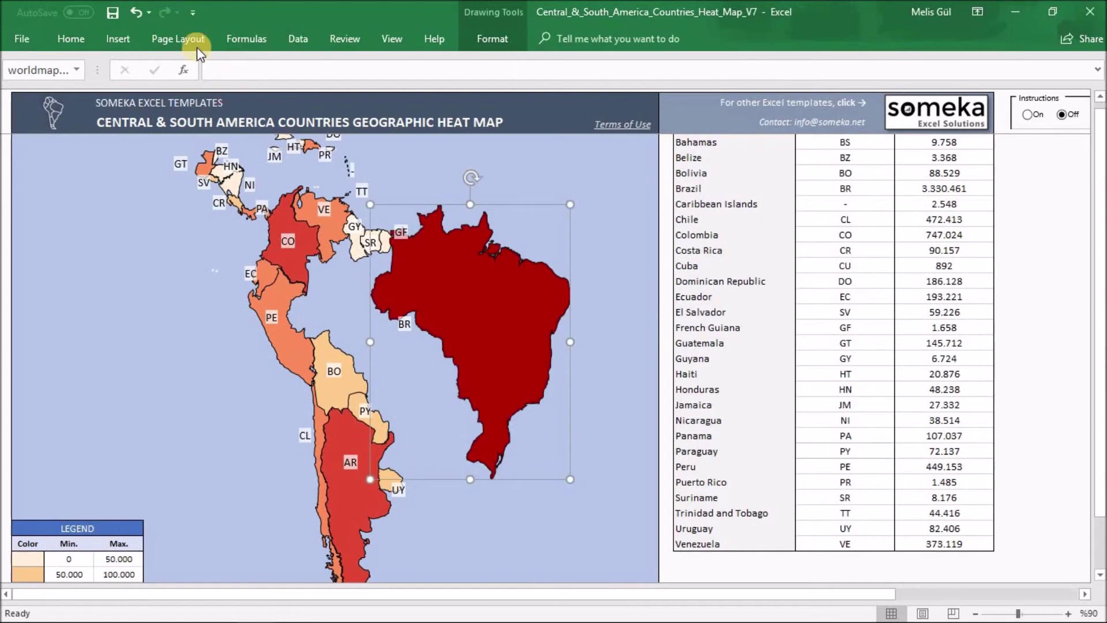
click(71, 39)
click(257, 95)
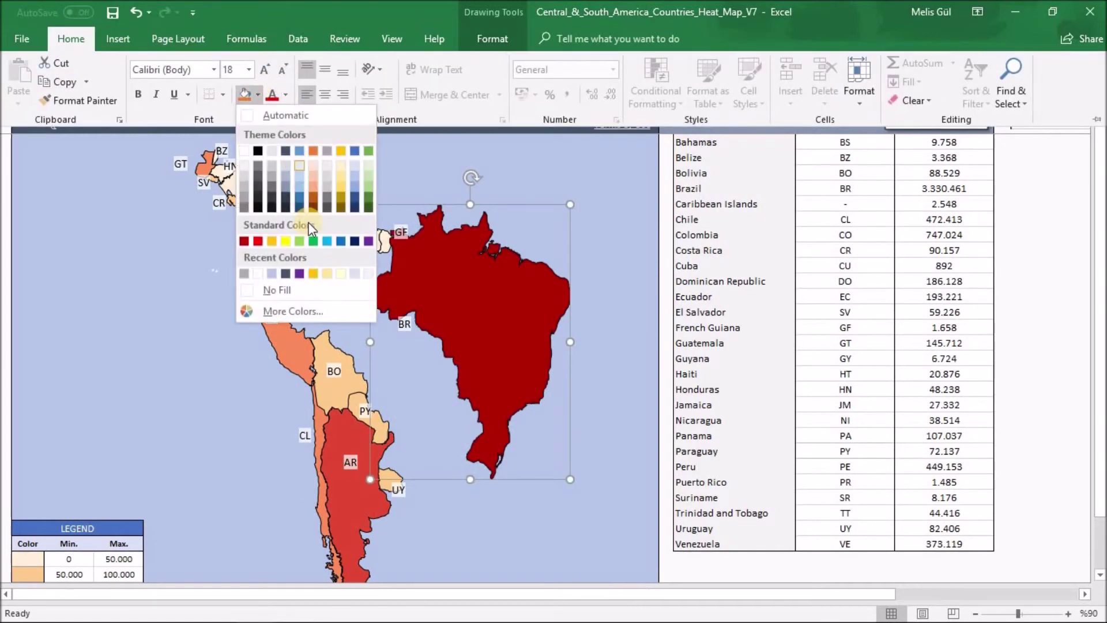
click(327, 233)
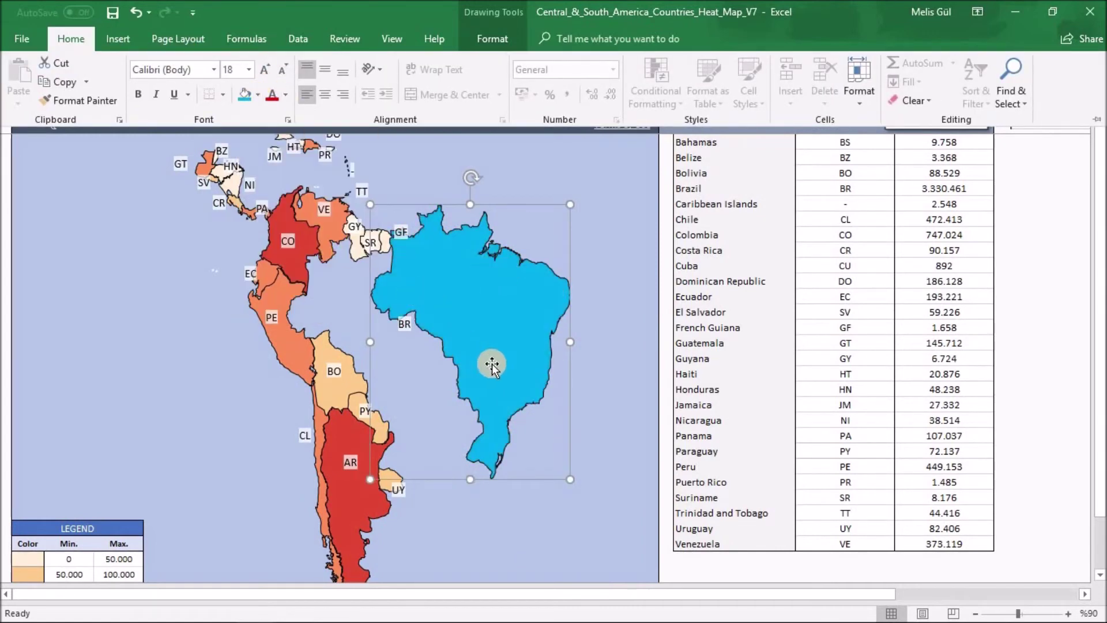